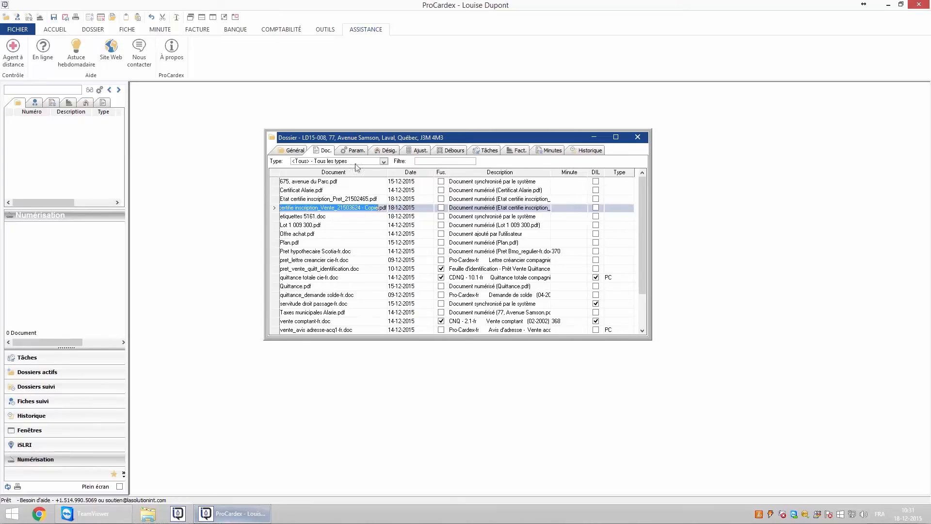
Show only the dossier parameters used by the document vente_lettre acquereur-fr.doc.
left_click(353, 151)
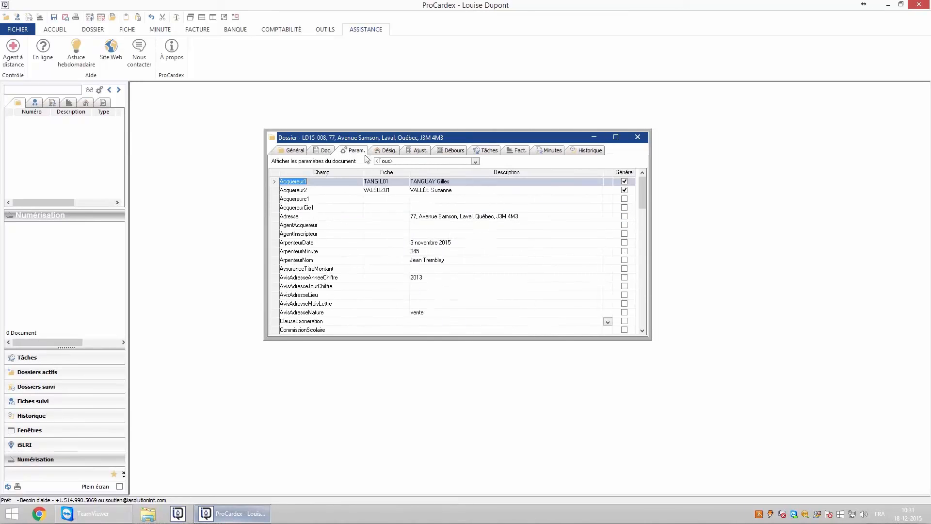
left_click(475, 161)
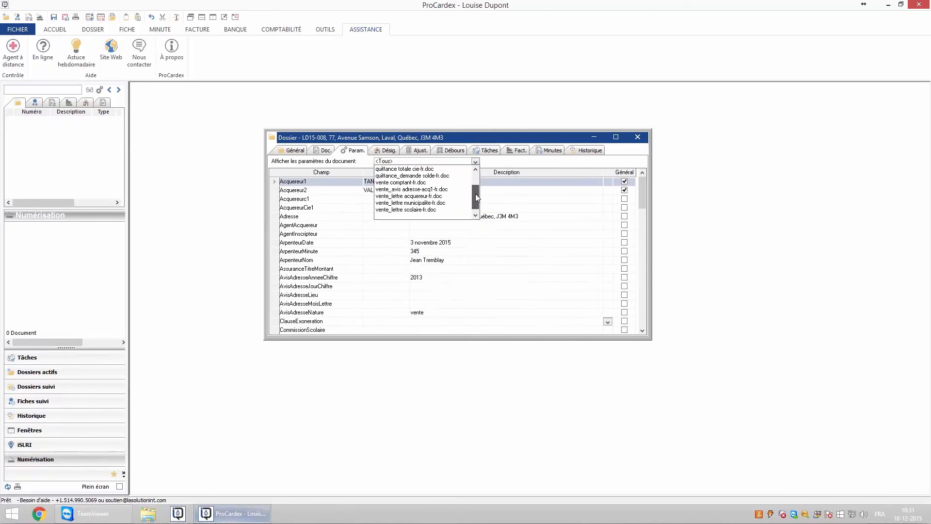
scroll(446, 206, "down", 2)
left_click(429, 201)
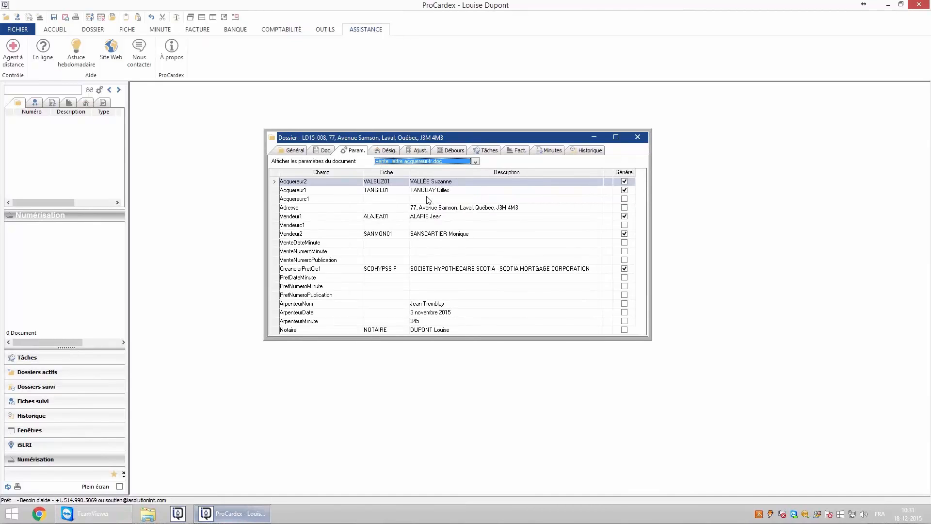
Set the sale's VenteDateMinute to 15 décembre 2015 and VenteNumeroMinute to 368.
left_click(418, 242)
type("15 dé")
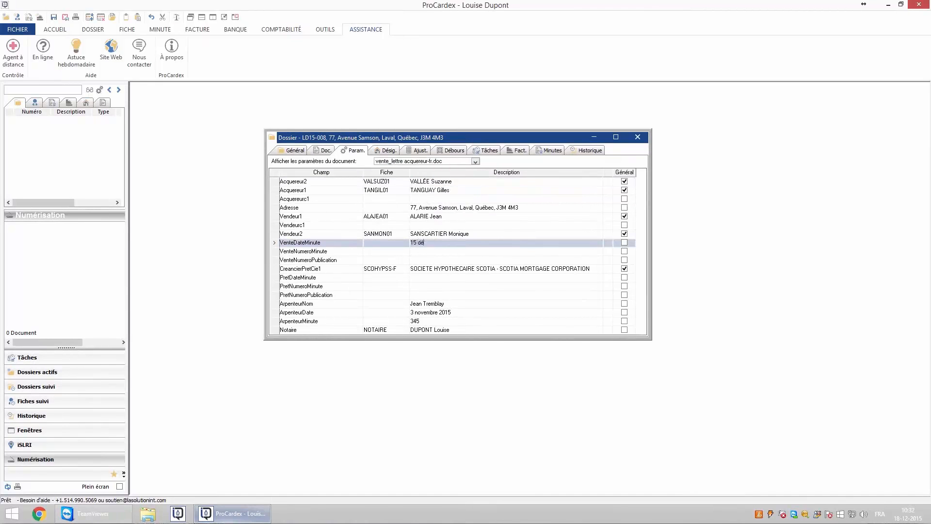
type("cembre 2015")
left_click(418, 252)
type("36")
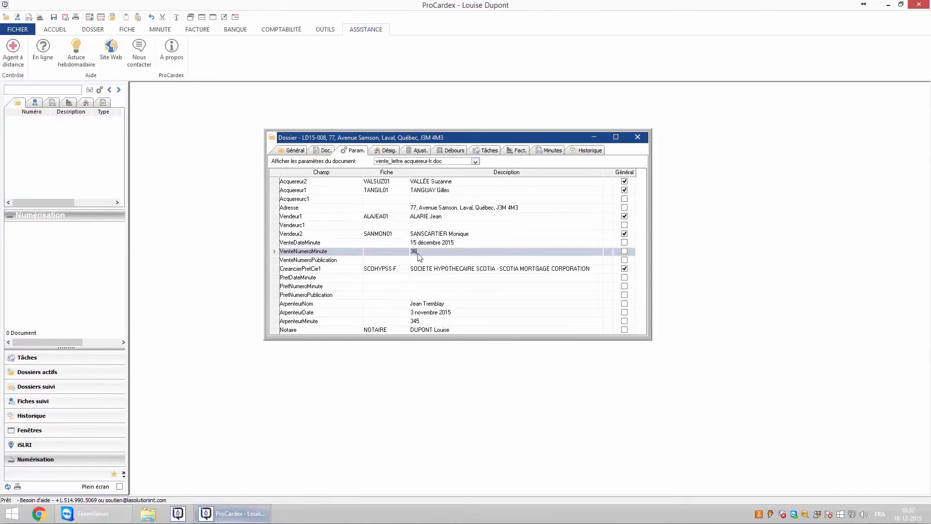
type("8")
Look up the sale's publication number in the iSLRI list and enter 21 503 624 as VenteNumeroPublication.
left_click(417, 261)
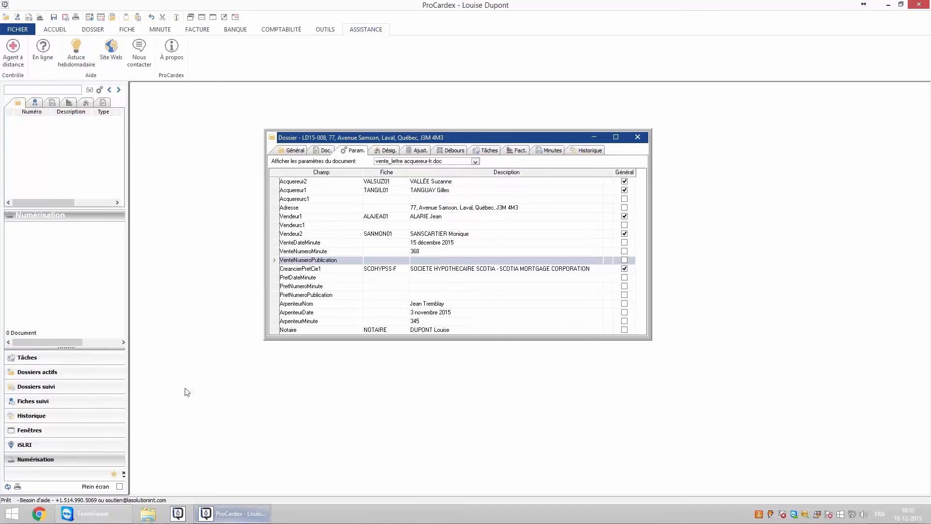
left_click(34, 445)
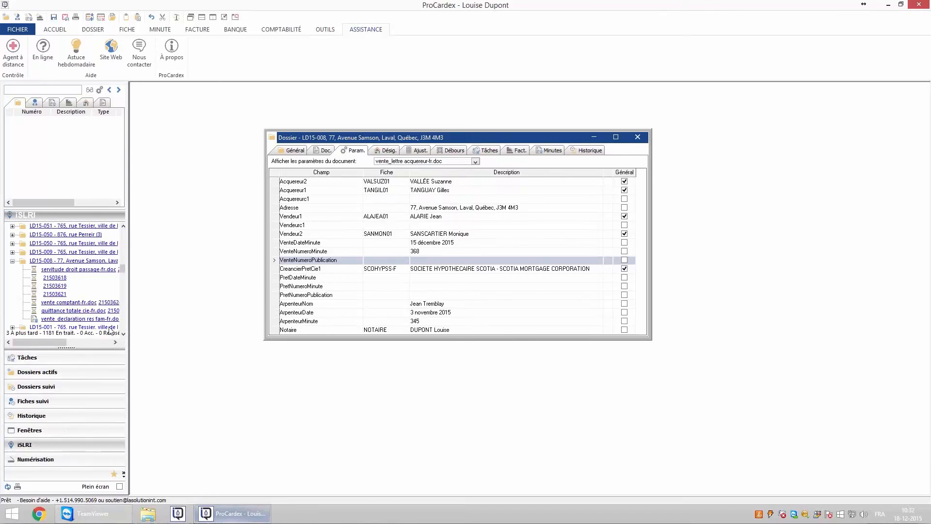
left_click_drag(128, 323, 155, 323)
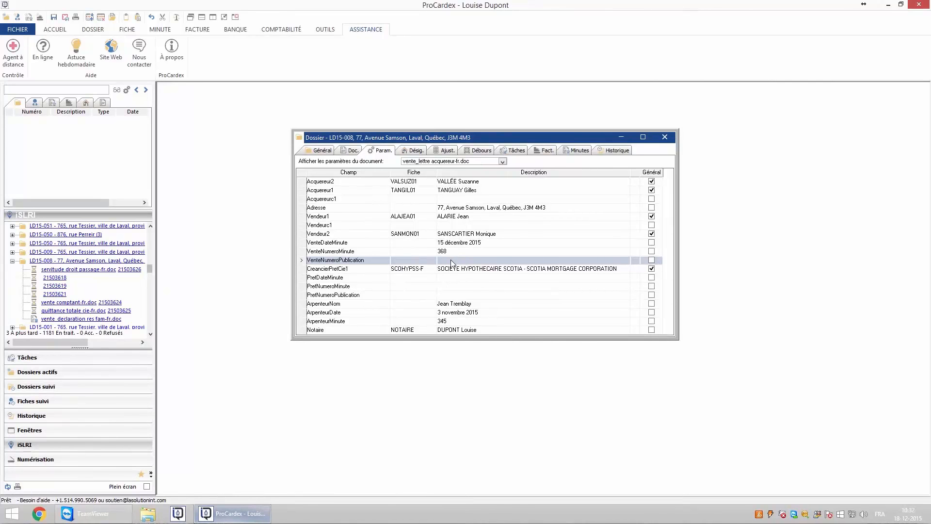
type("503 624")
Set the loan's PretNumeroMinute to 370 and PretNumeroPublication to 21 505 465, leaving PretDateMinute empty.
left_click(447, 278)
left_click(447, 287)
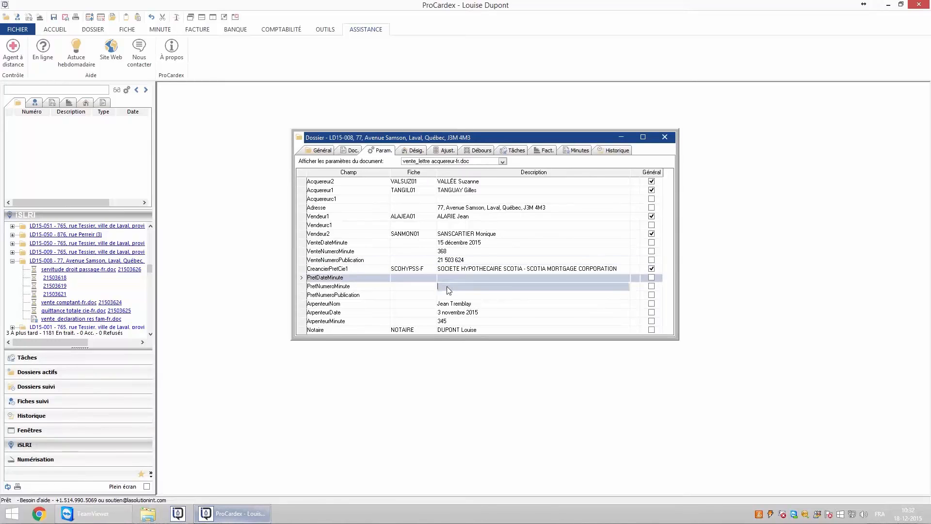
type("37")
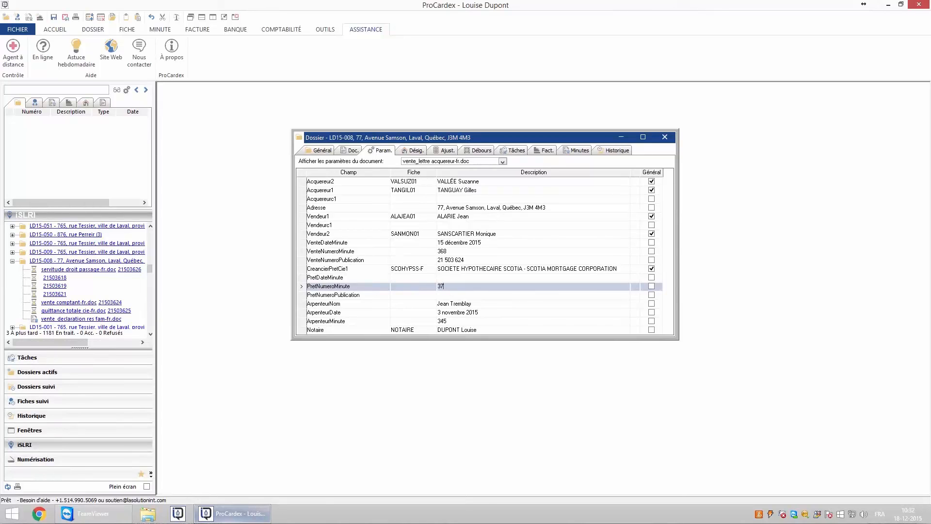
type("0")
left_click(450, 295)
type("21 505 465")
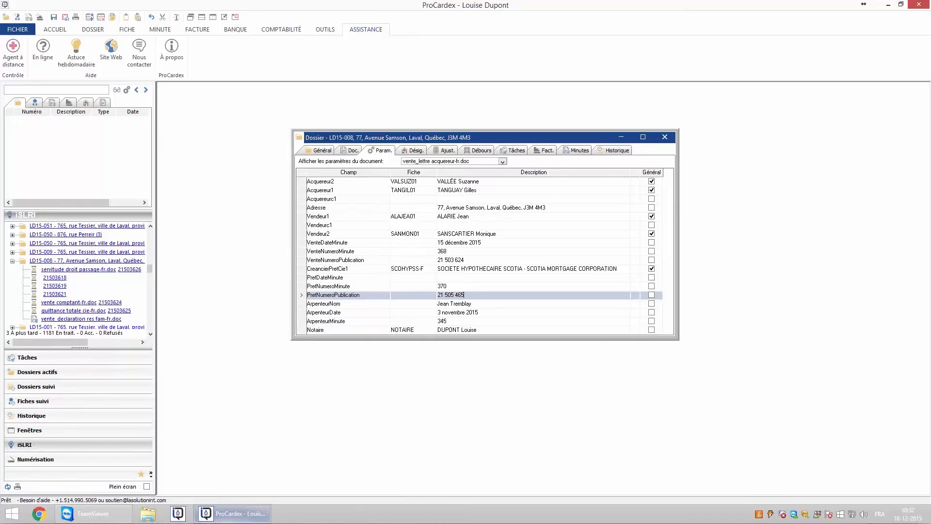
left_click(438, 237)
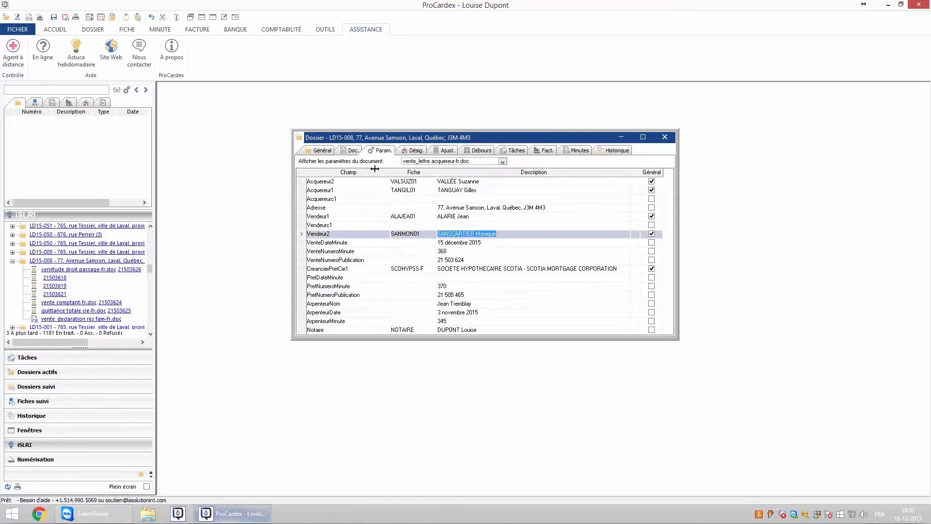
Merge the buyer letter vente_lettre acquereur-fr.doc from the dossier's document list and open it in Word.
left_click(350, 150)
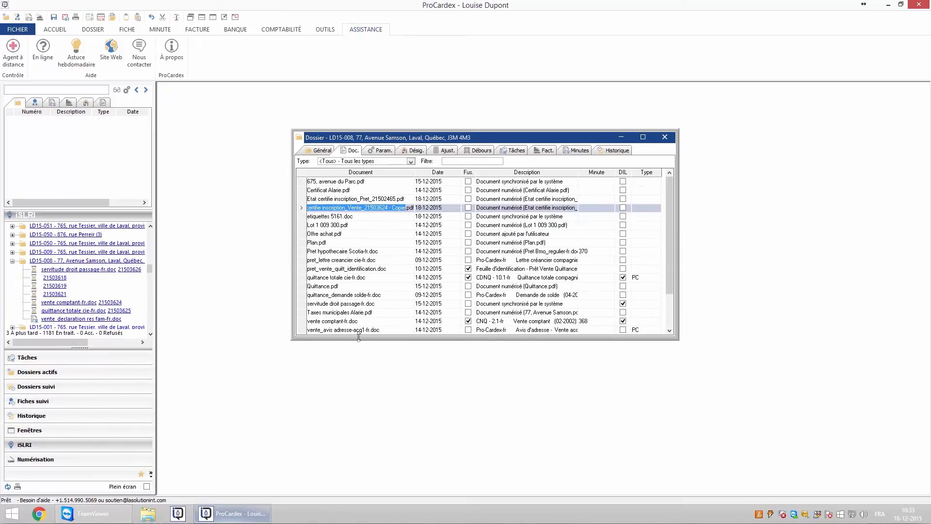
left_click_drag(359, 339, 359, 369)
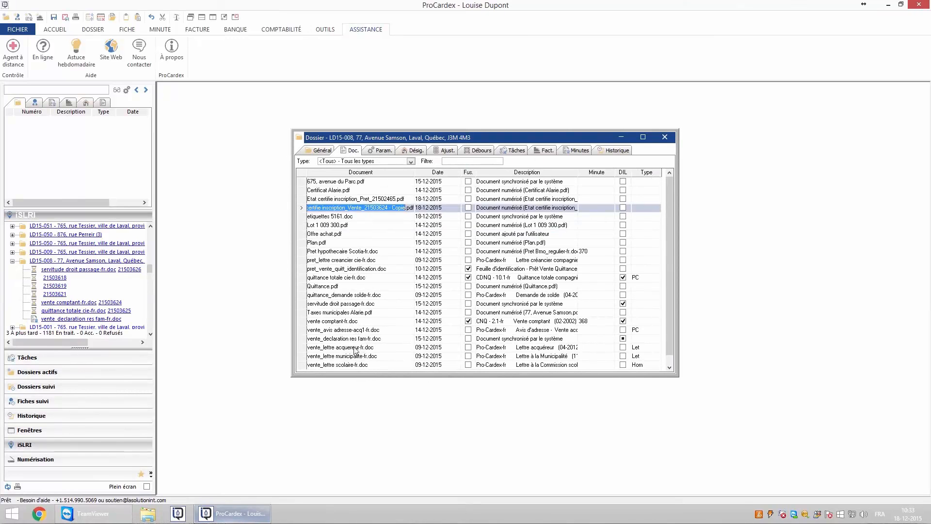
left_click(356, 347)
right_click(355, 348)
left_click(387, 415)
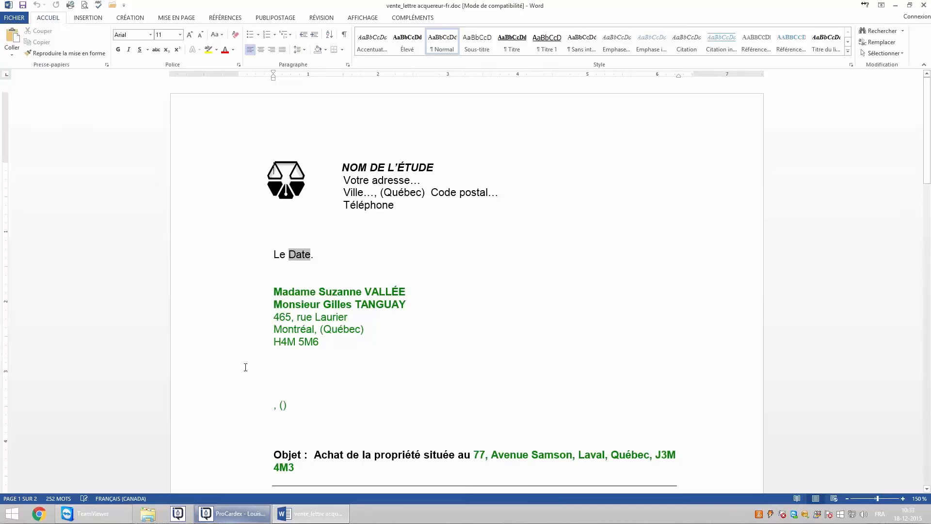
Delete the empty second address block below the buyers' address, review the letter's merged text, and close it with the changes saved.
left_click_drag(246, 366, 253, 420)
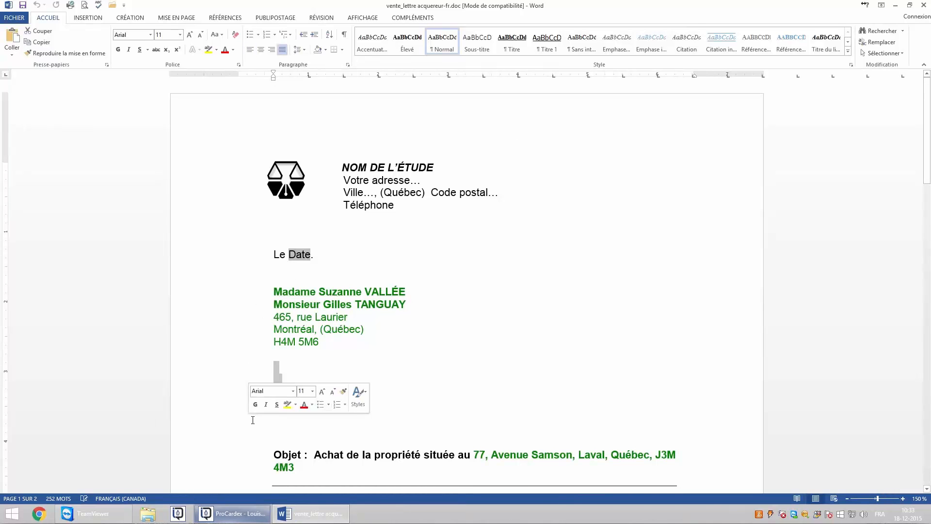
key("Delete")
left_click_drag(928, 170, 871, 208)
left_click(923, 5)
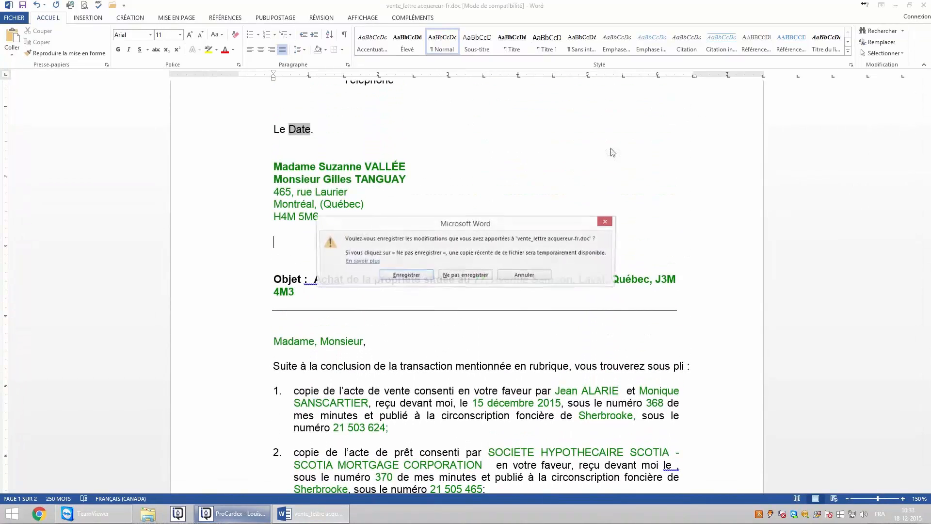
left_click(418, 275)
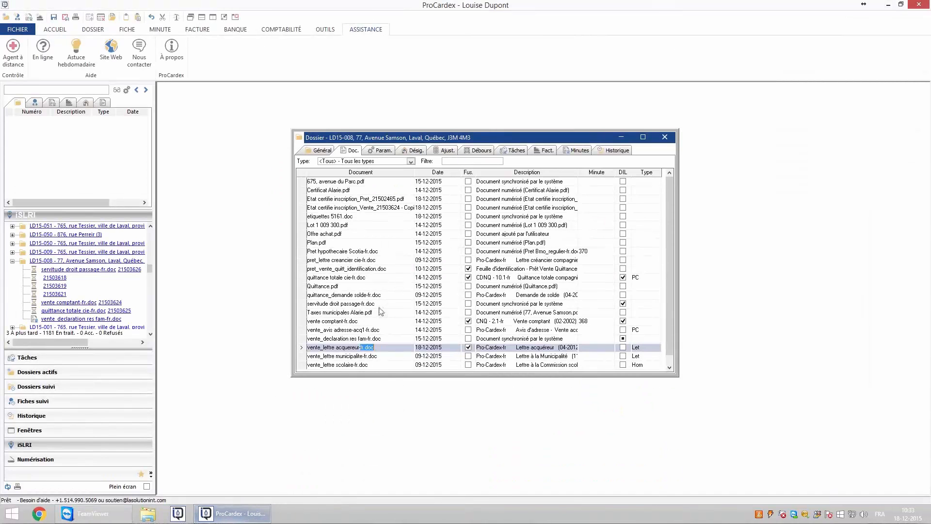
Return to the dossier's parameters and display the choice of documents to filter them by.
left_click(386, 151)
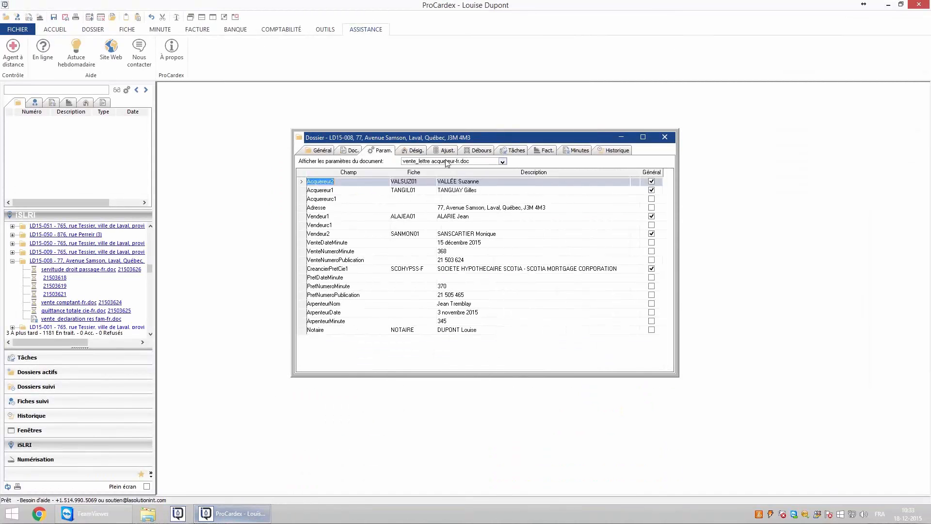
left_click(502, 161)
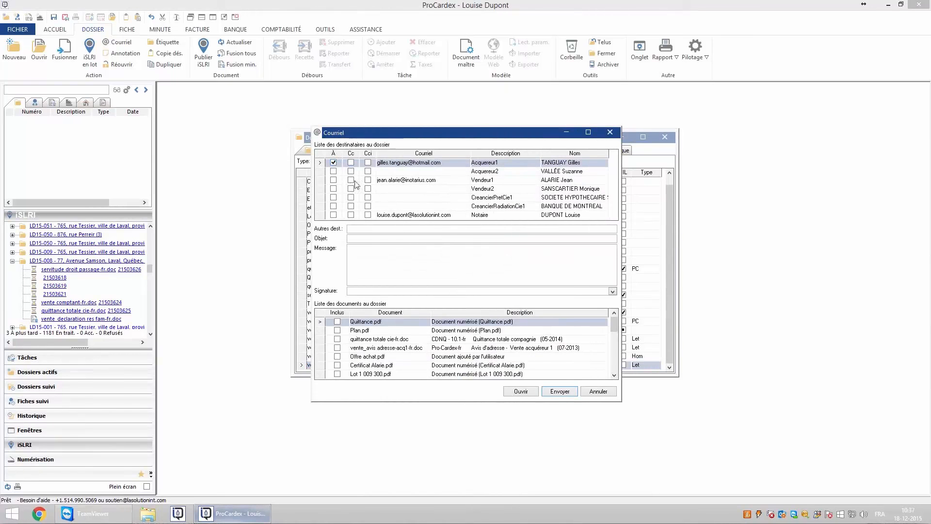
Give the e-mail to the first buyer the subject "Documents" and the message "Vous trouverez ci-joint la correspondance pour votre dossier.".
left_click(360, 240)
type("Documents")
left_click(395, 273)
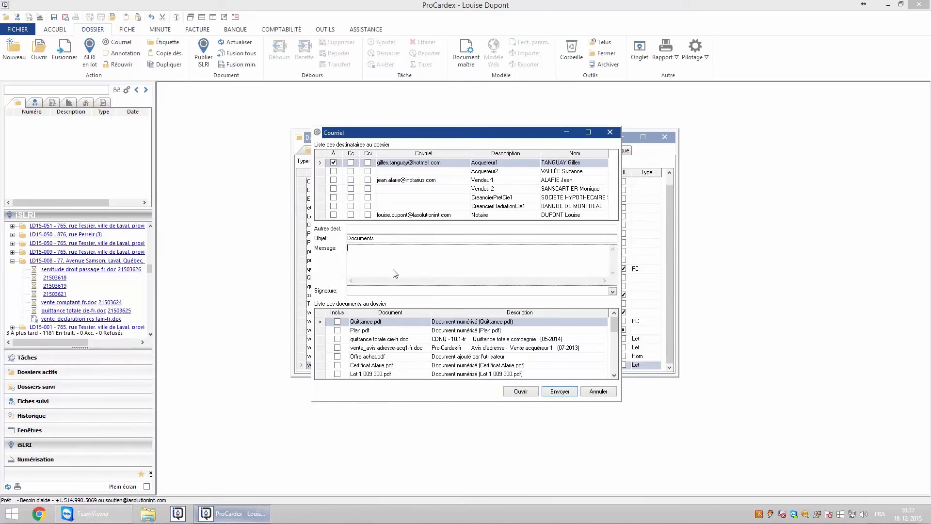
type("Vous trouverez ci-joint la correspondance pour votre dossier.")
Include Pret hypothecaire Scotia-fr.doc and vente comptant-fr.doc as attachments to the e-mail.
scroll(337, 333, "down", 2)
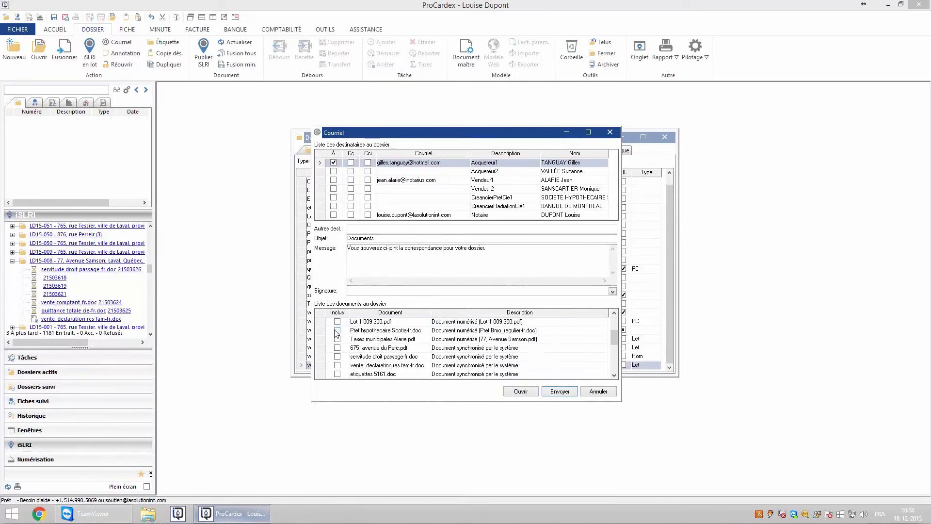
left_click(337, 332)
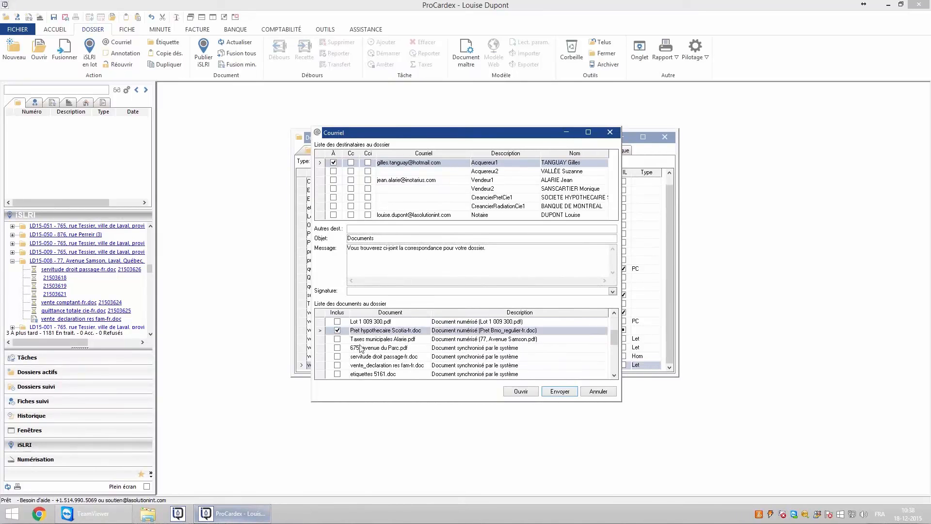
left_click(614, 375)
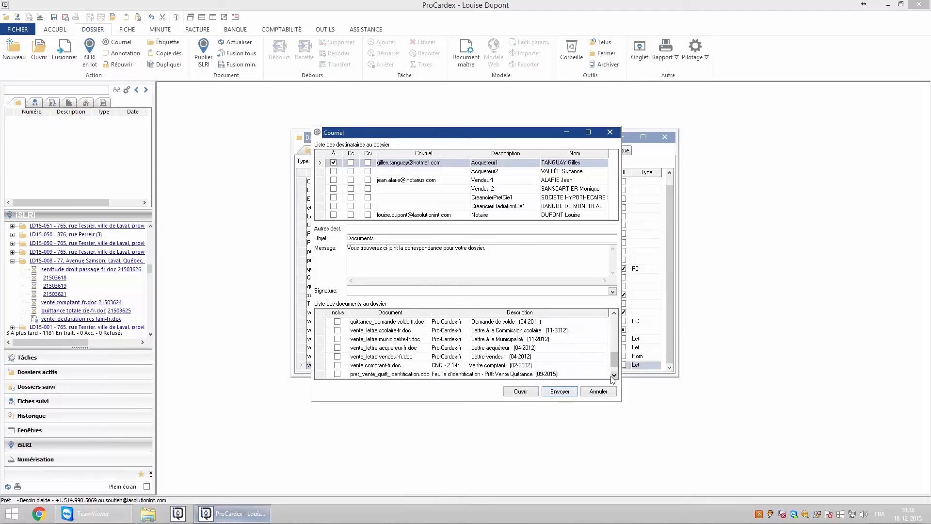
left_click(337, 365)
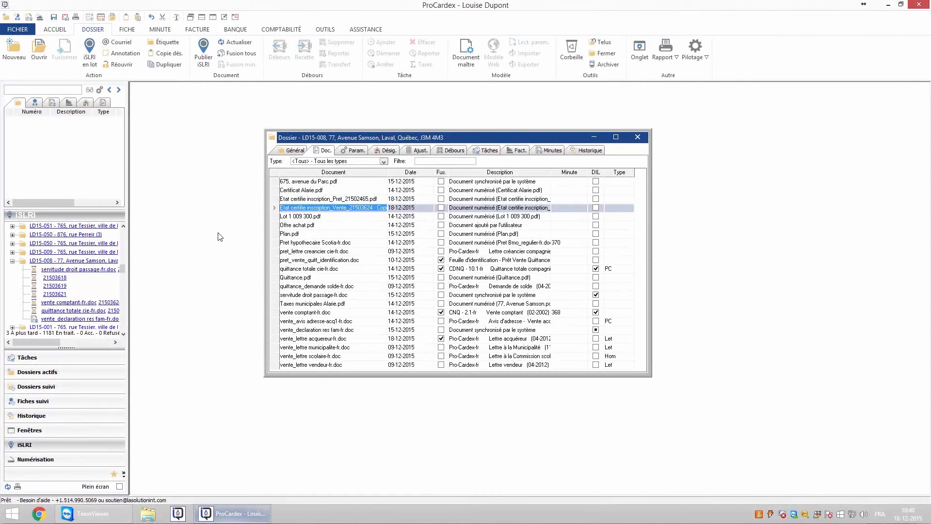
Find the etiquettes 5161.doc template with "etiq", add it to the dossier's documents, and select the third-row label in its right column.
left_click(103, 102)
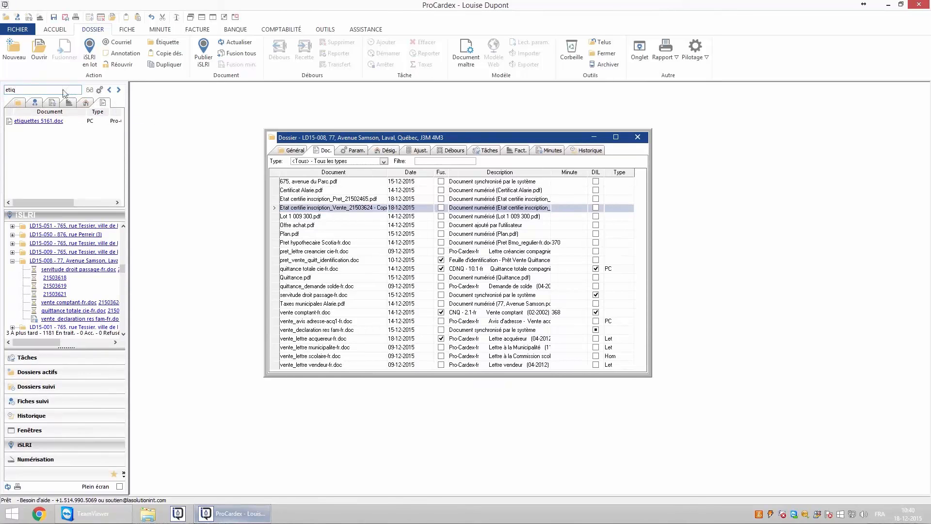
left_click_drag(32, 122, 307, 226)
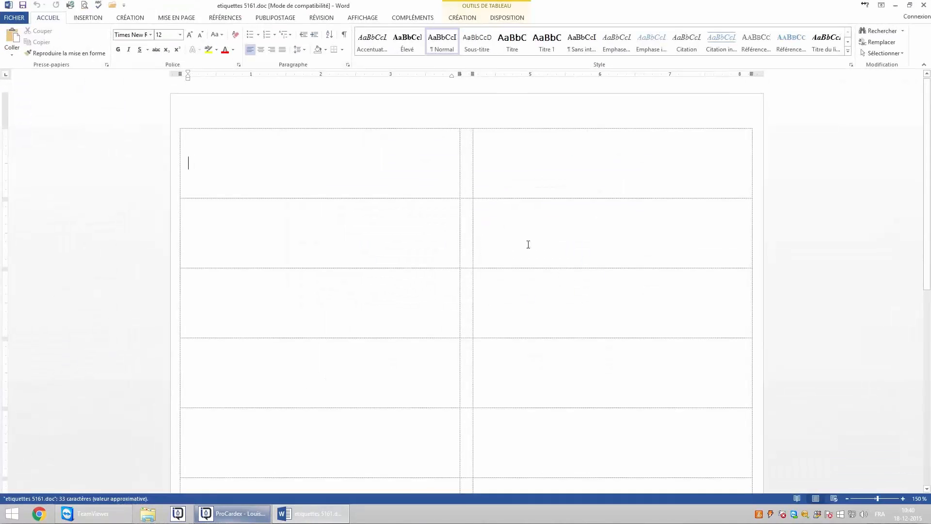
left_click(525, 289)
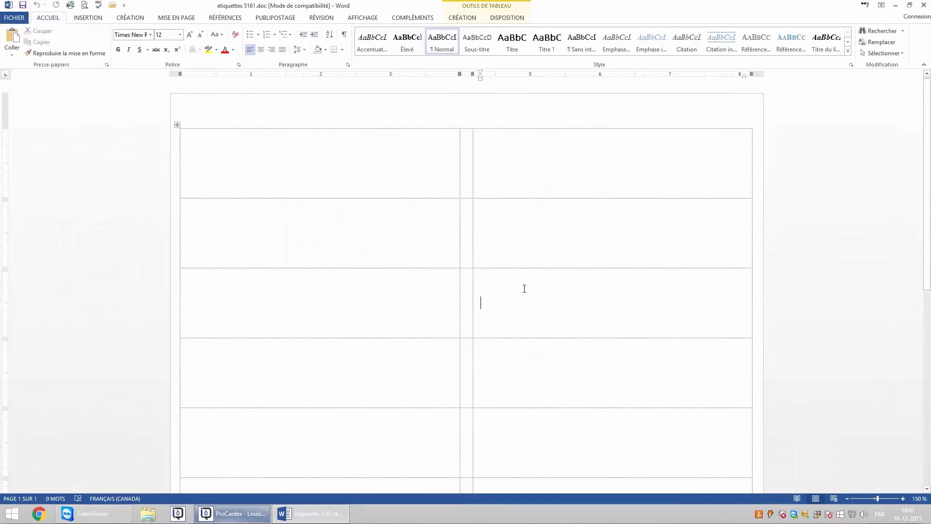
Copy the address from the Acquereur1 contact record in ProCardex, including the spouse's name, and paste it into the selected label in Word.
left_click(223, 515)
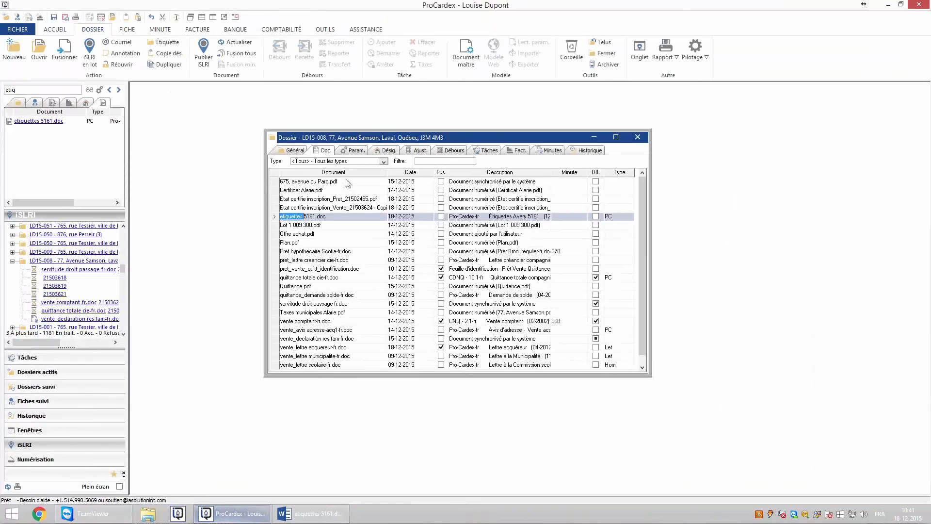
left_click(356, 151)
double_click(375, 181)
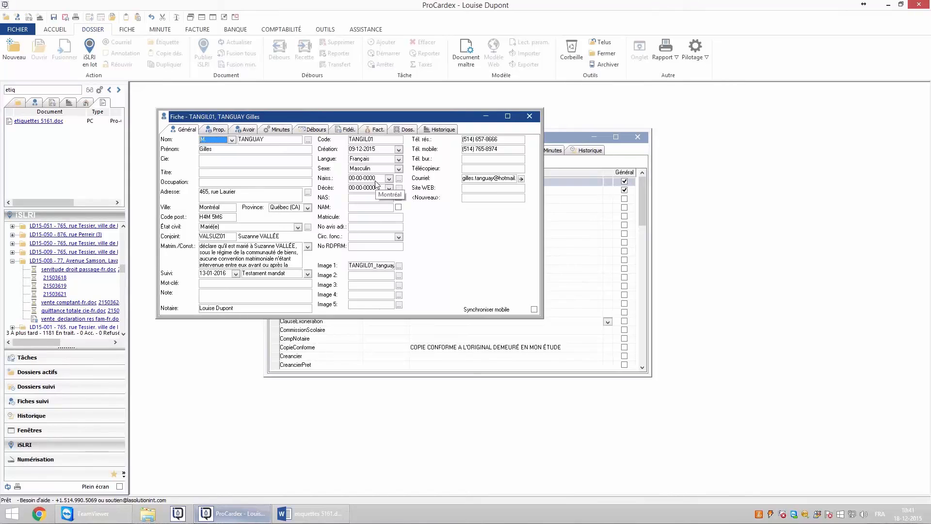
left_click(128, 30)
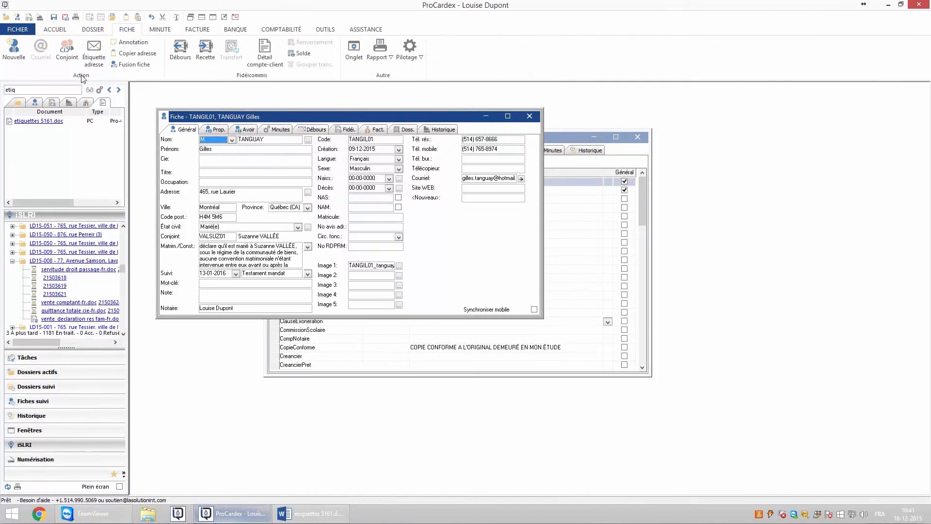
left_click(138, 55)
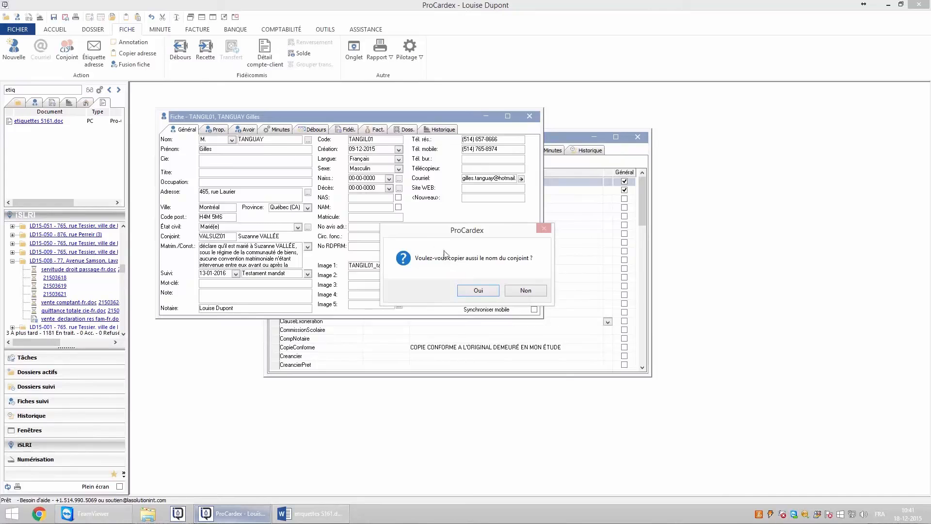
left_click(478, 290)
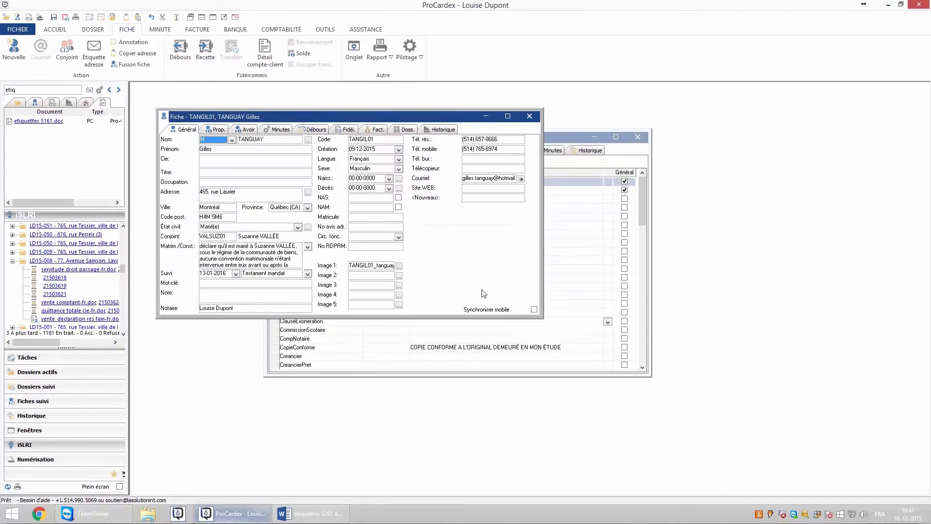
key("alt+Tab")
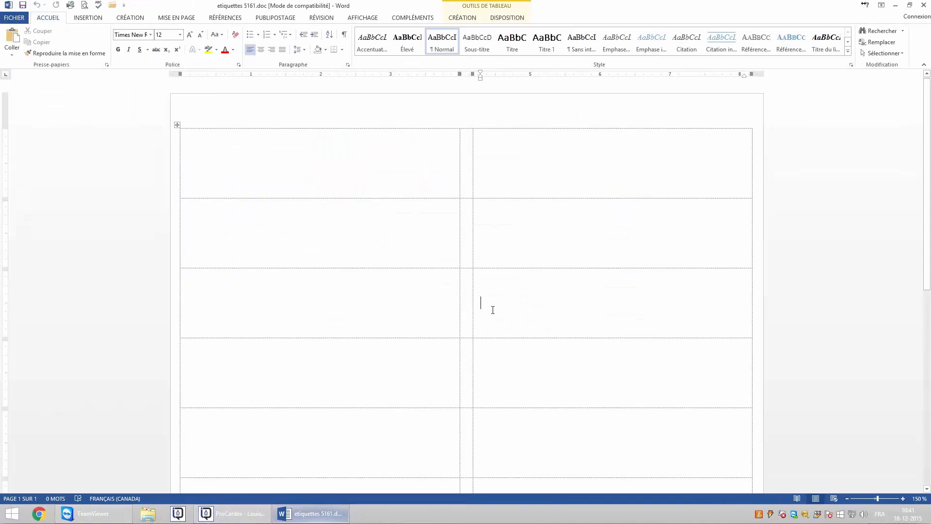
left_click(12, 44)
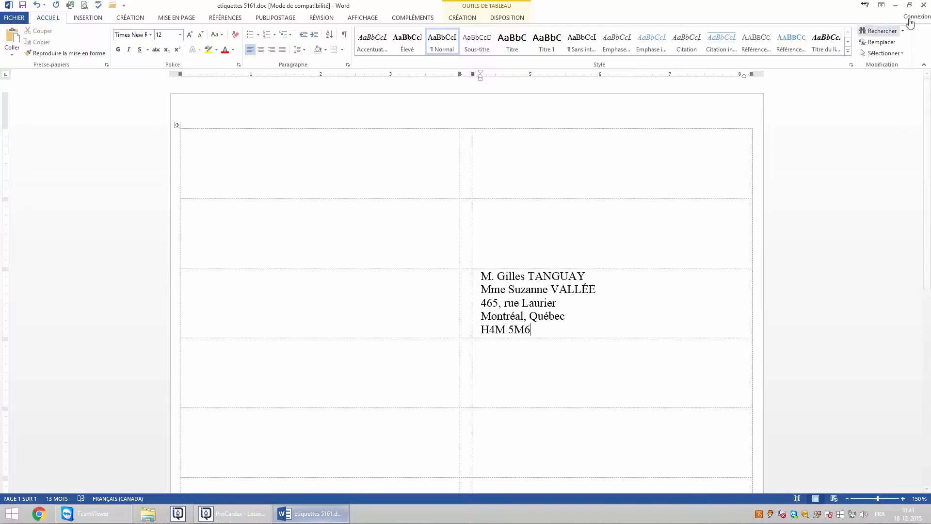
Close the label document in Word and open the Acquereur1 contact record from the dossier's parameters in ProCardex.
left_click(923, 5)
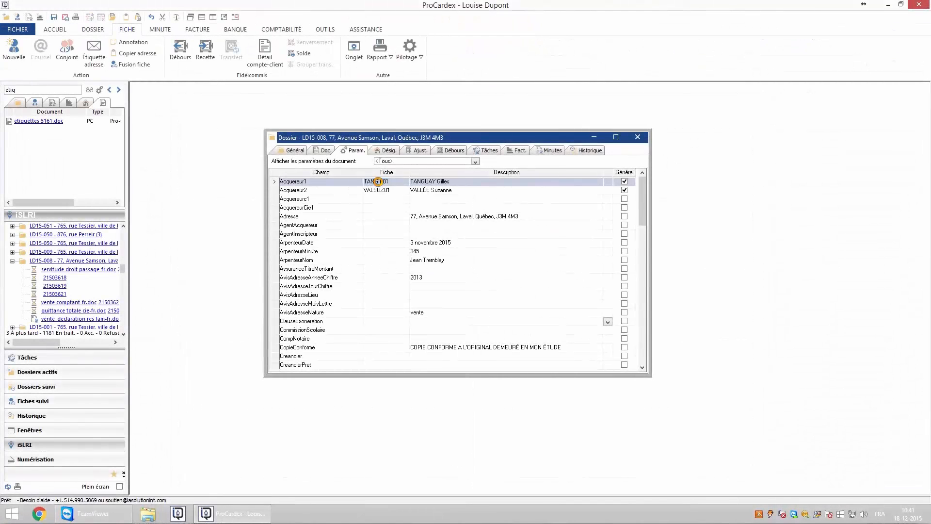
double_click(379, 183)
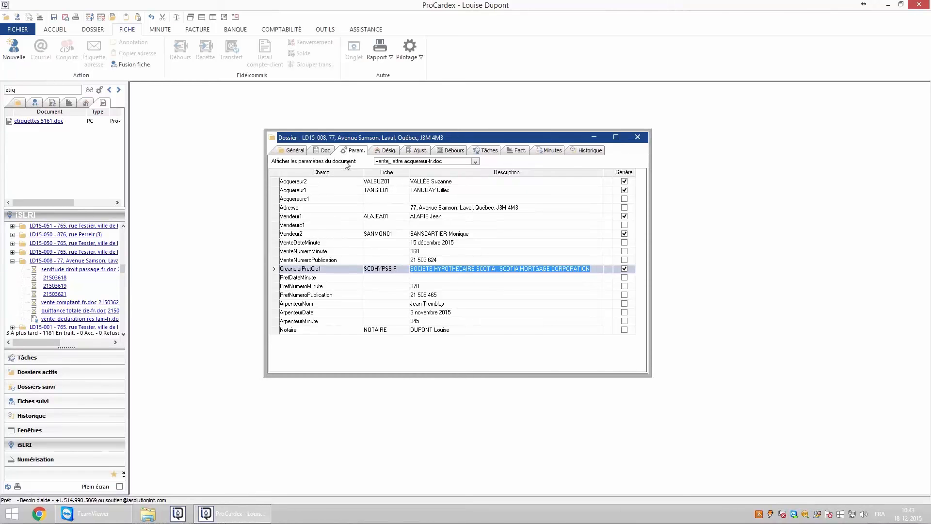
Open the minute of vente comptant-fr.doc from the dossier's documents and add a publication dated 16-12-2015.
left_click(324, 150)
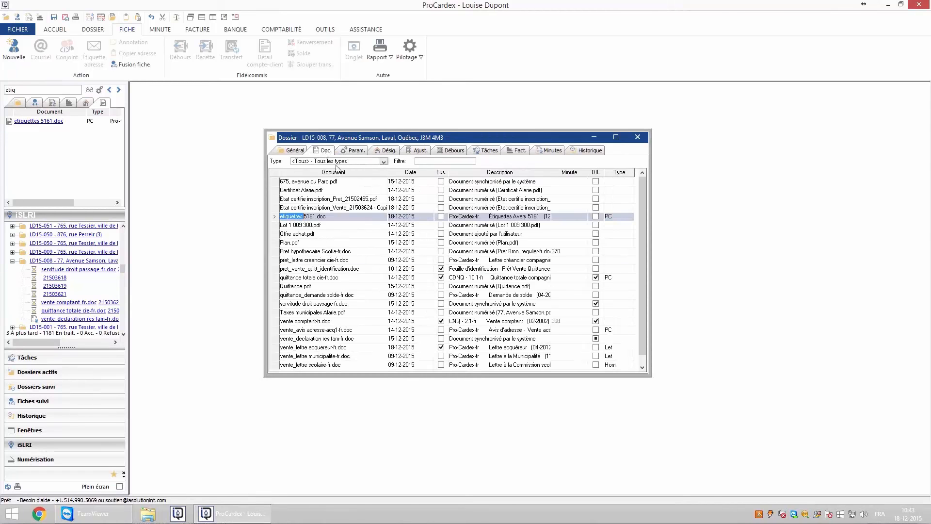
double_click(559, 321)
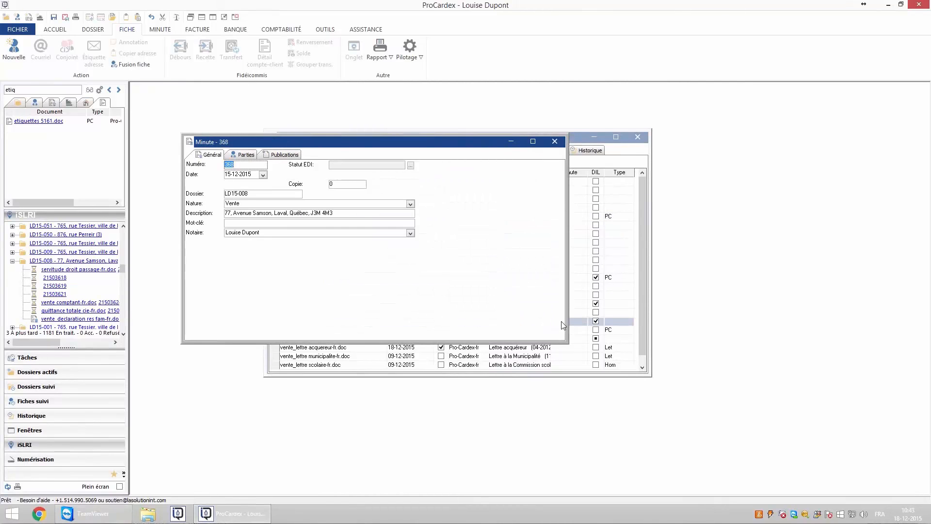
left_click(285, 155)
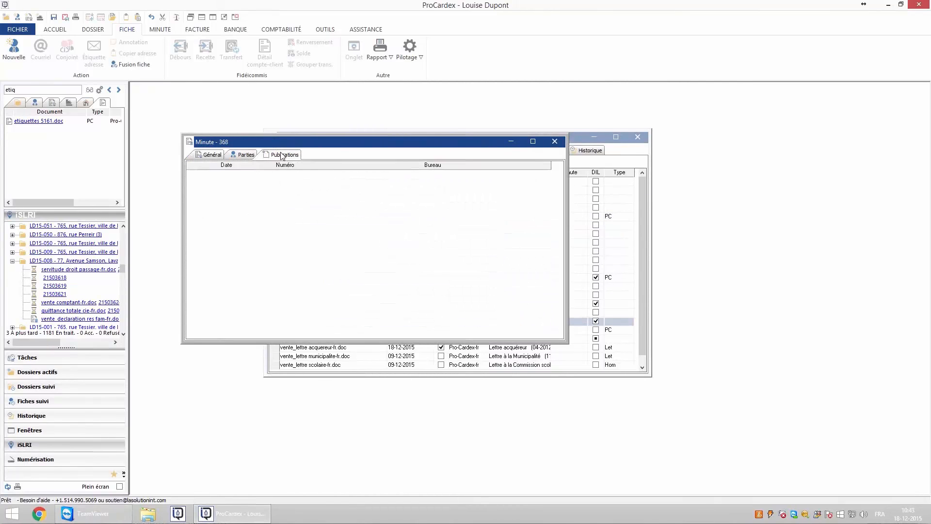
right_click(279, 218)
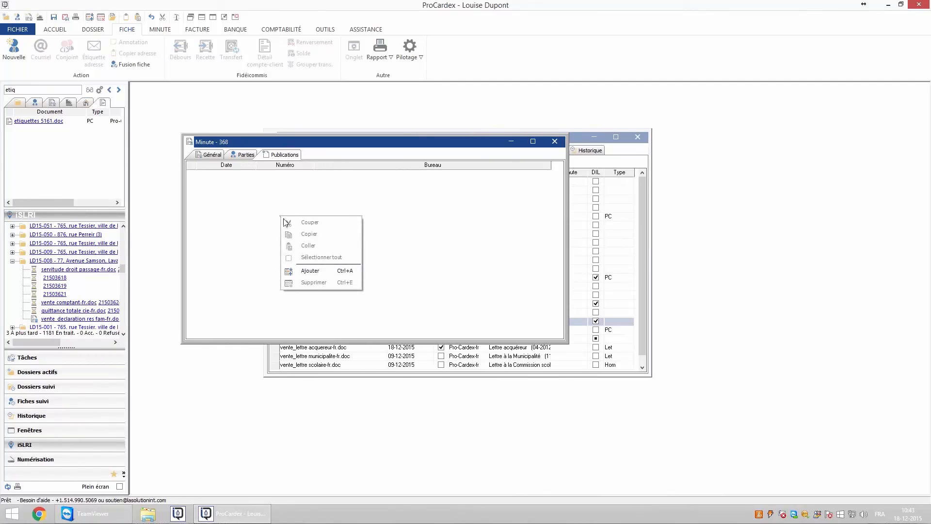
left_click(319, 275)
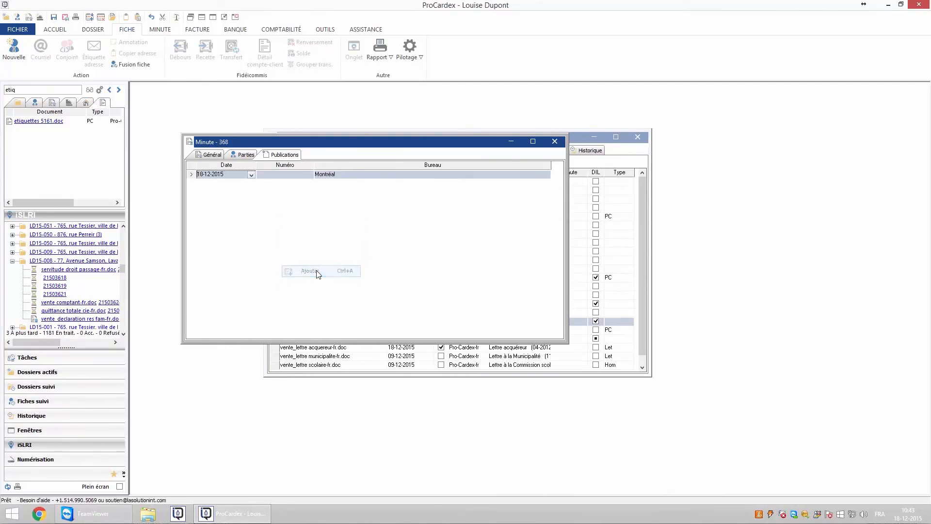
left_click(251, 175)
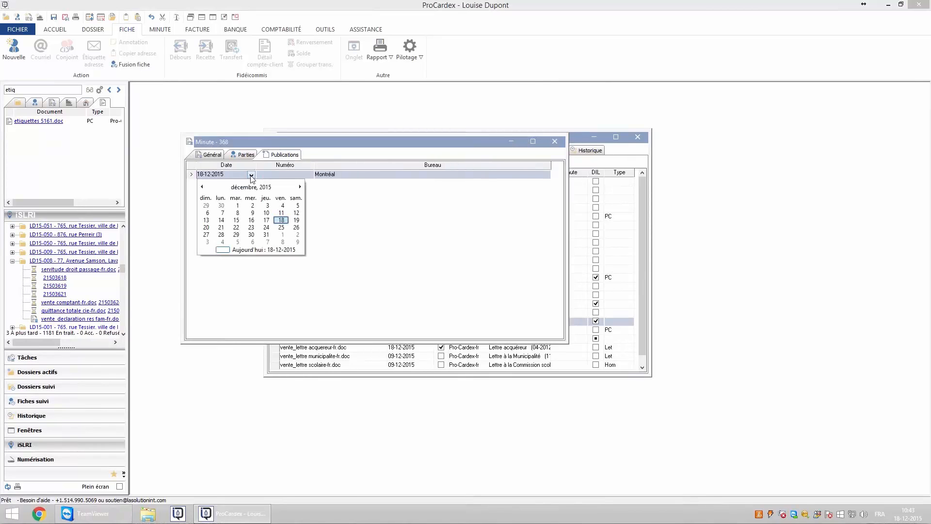
left_click(255, 224)
Copy the VenteNumeroPublication value from the dossier's parameters and paste it as the number of the minute's new publication.
left_click_drag(333, 145, 333, 279)
left_click(366, 167)
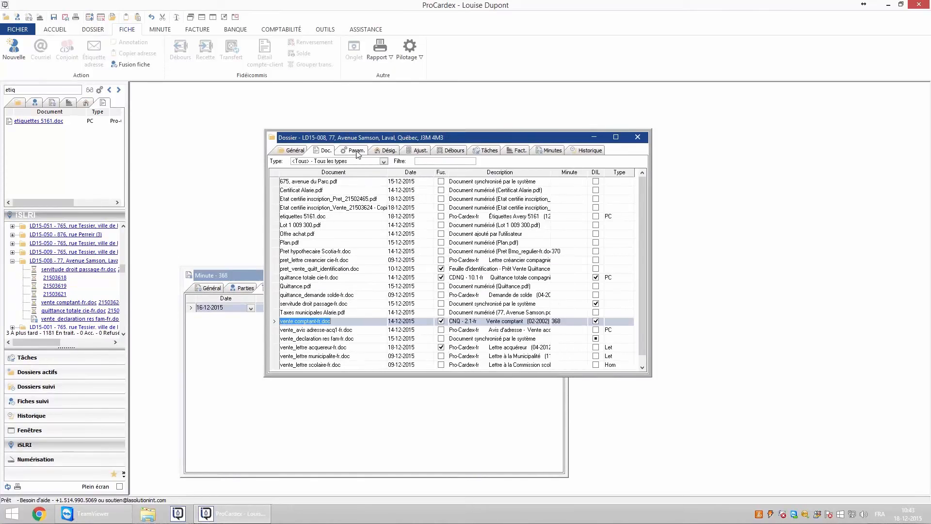
left_click(357, 151)
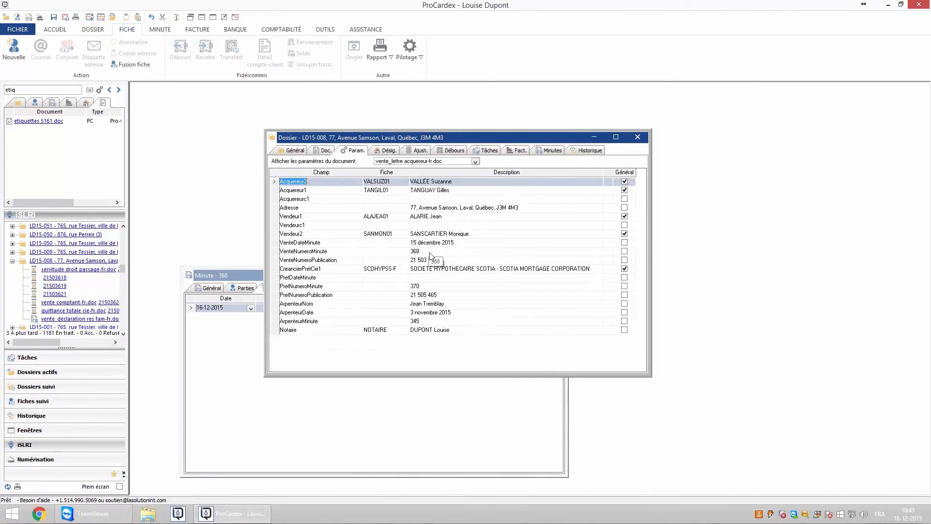
left_click(425, 260)
right_click(424, 261)
key("ctrl+c")
left_click(442, 280)
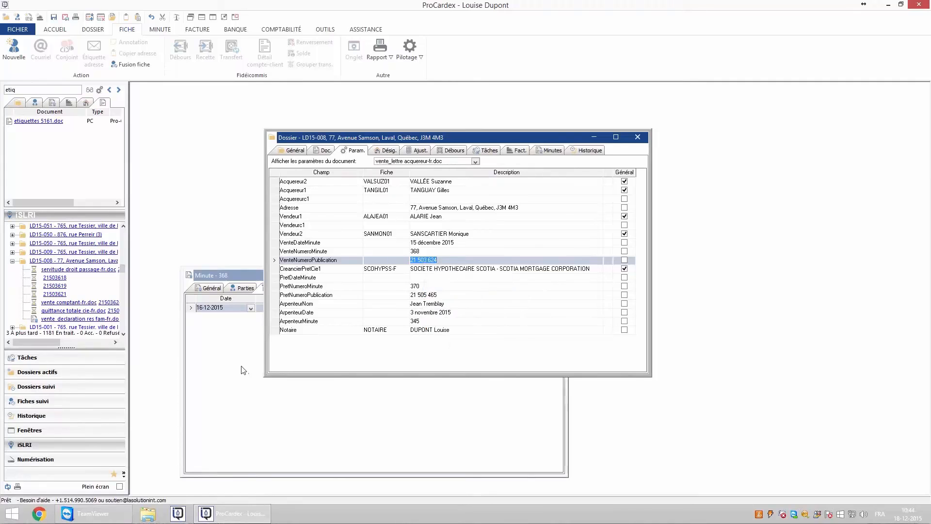
left_click(241, 369)
right_click(277, 311)
left_click(306, 348)
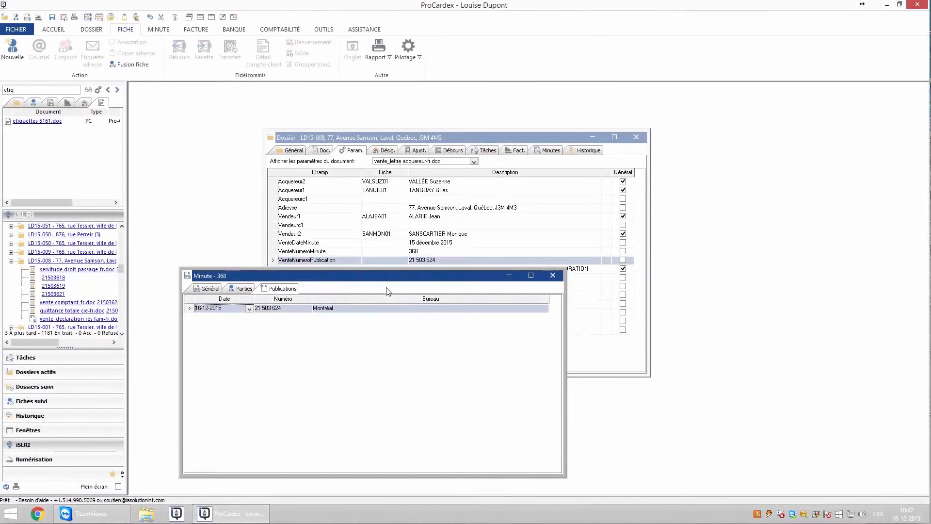
Start an endorsement for minute 368 with endos-fr.doc as the merge document.
left_click(160, 30)
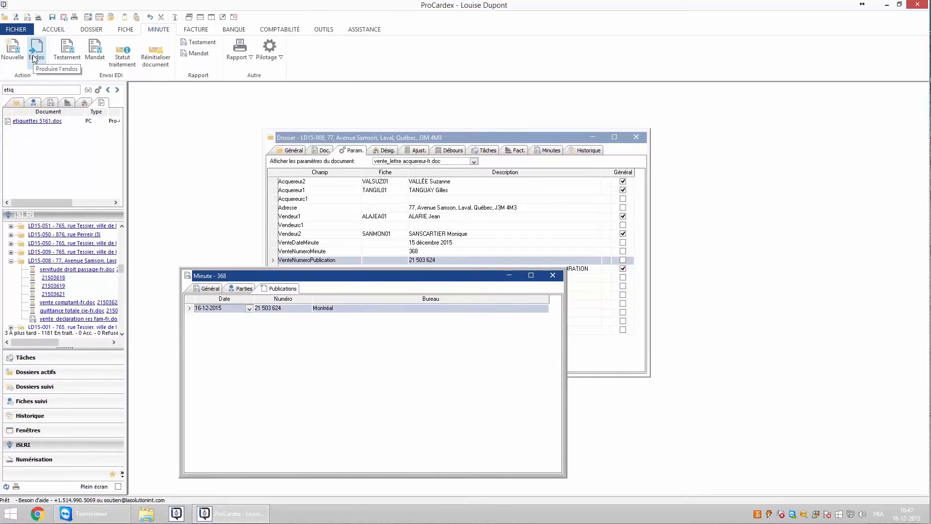
left_click(30, 64)
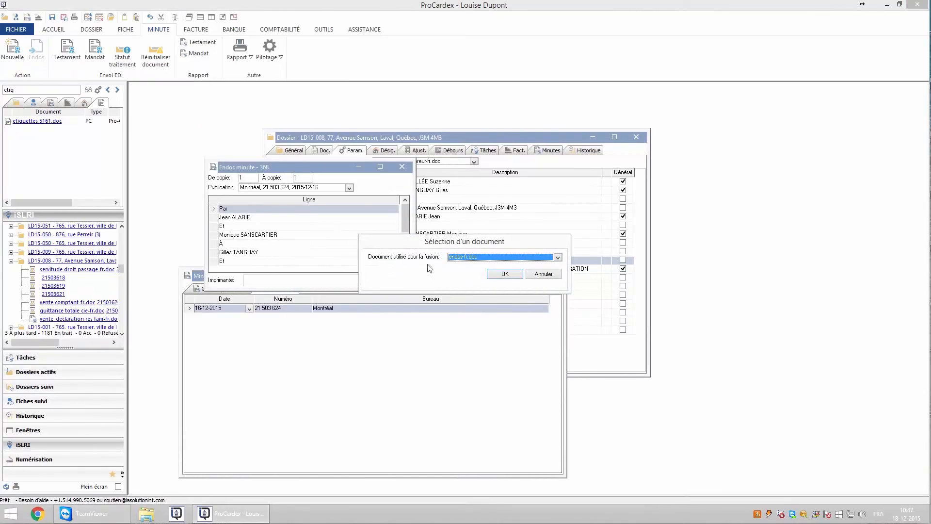
left_click(558, 257)
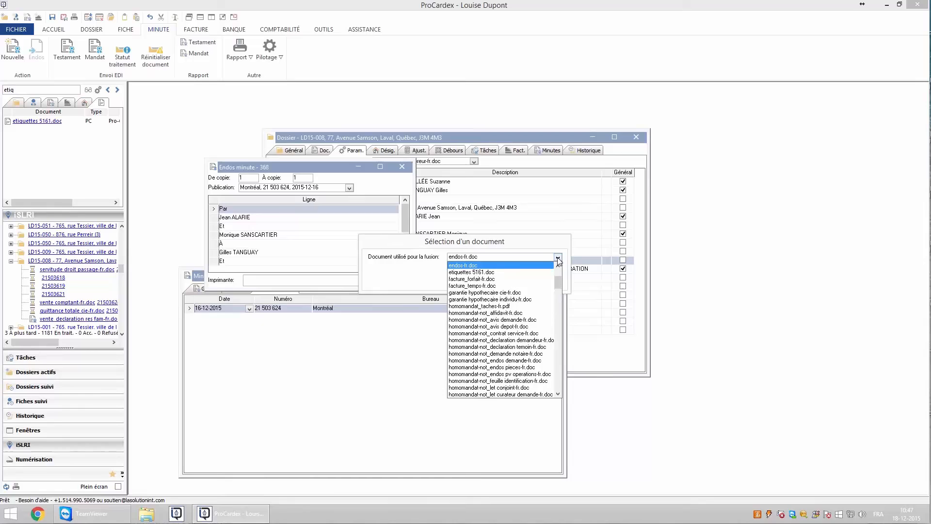
left_click(516, 266)
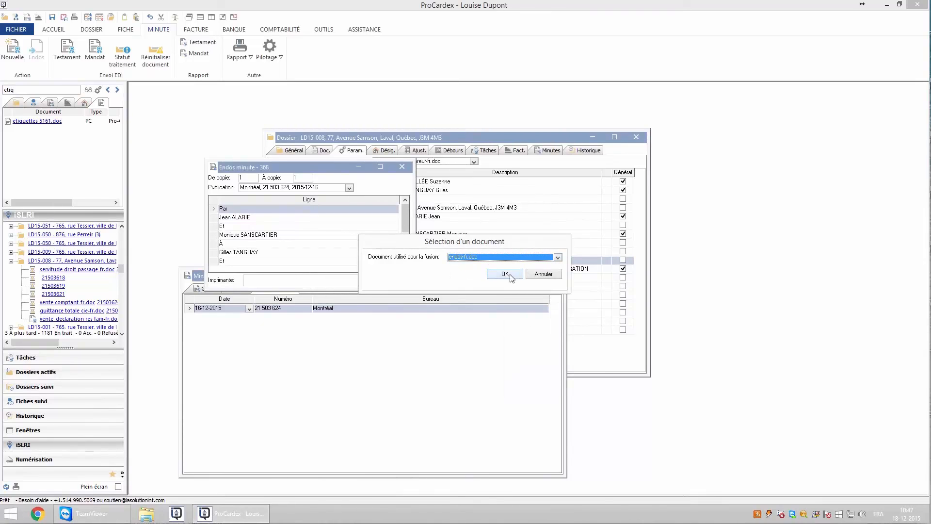
left_click(510, 277)
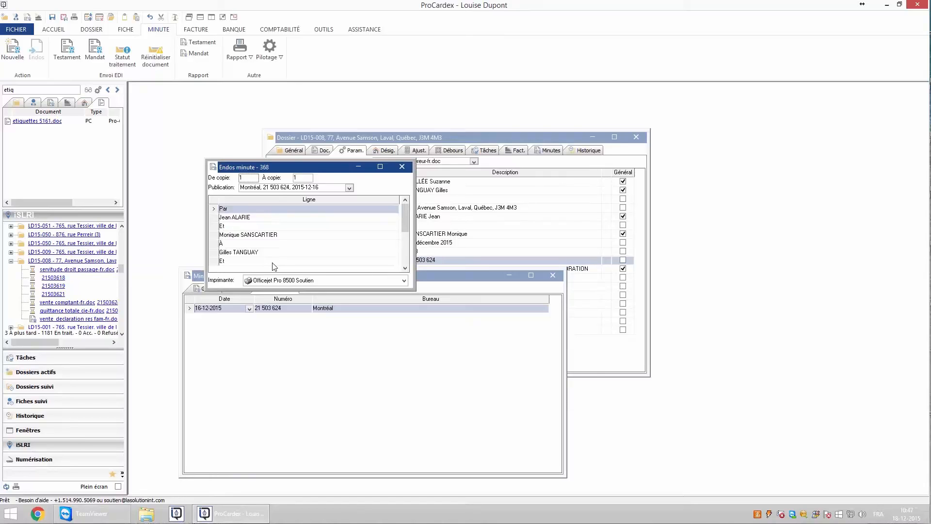
Look at the line-editing commands available for the second seller's line in the endorsement.
left_click(250, 235)
right_click(251, 238)
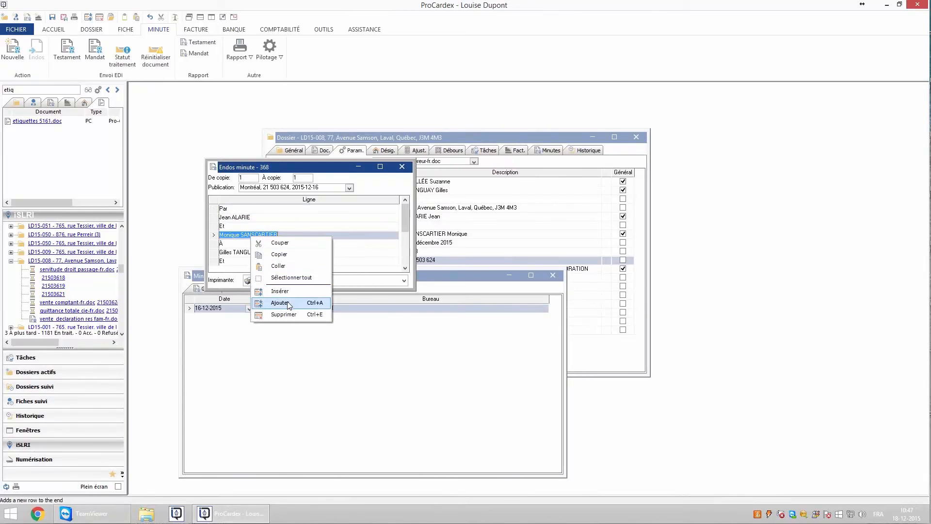
left_click(346, 261)
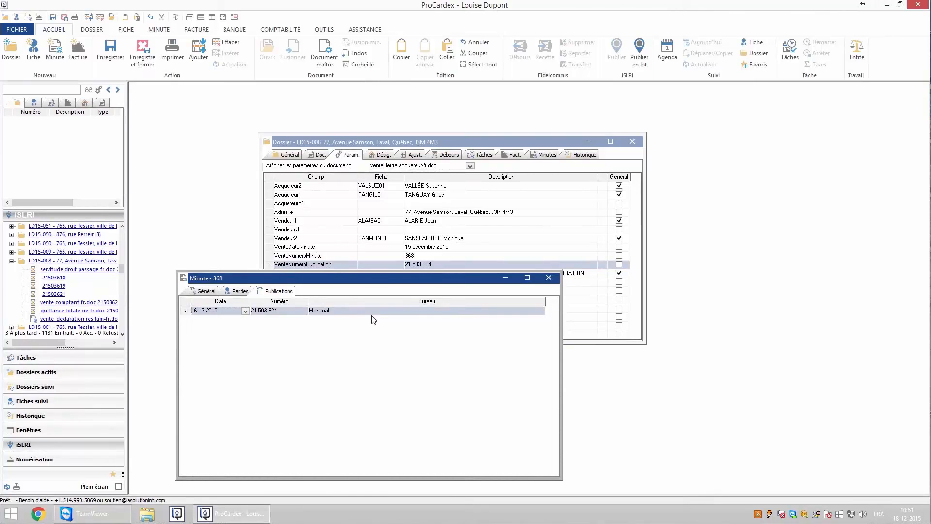
Produce the endorsement for minute 368 from endos-fr.doc as a print preview and review it in Word.
left_click(158, 29)
left_click(37, 48)
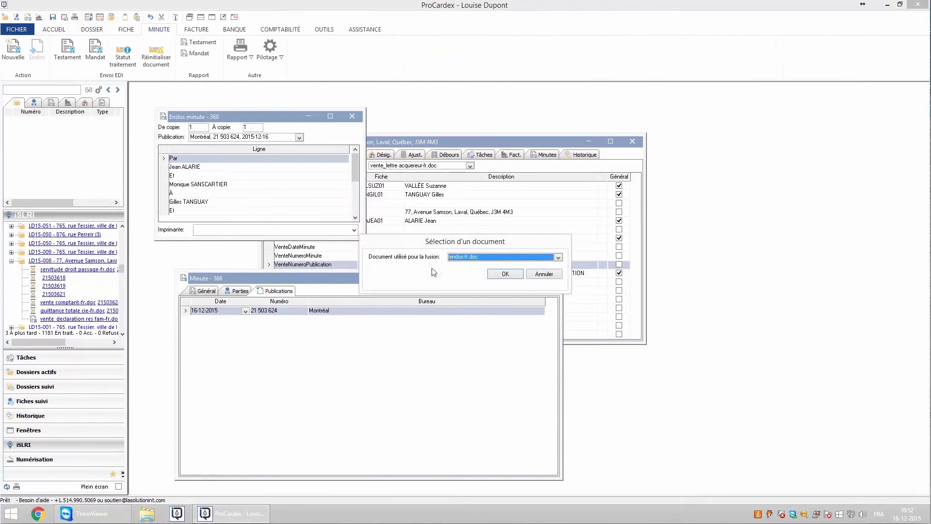
left_click(509, 274)
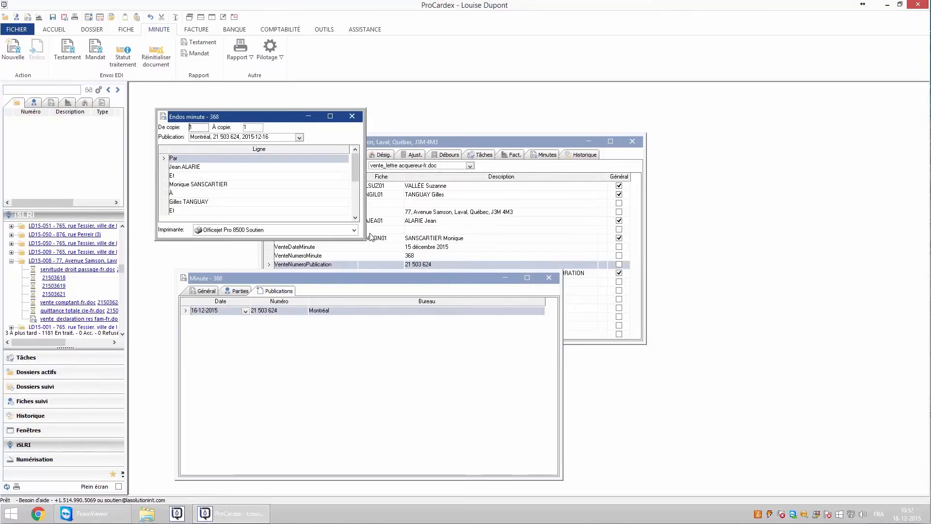
left_click(354, 230)
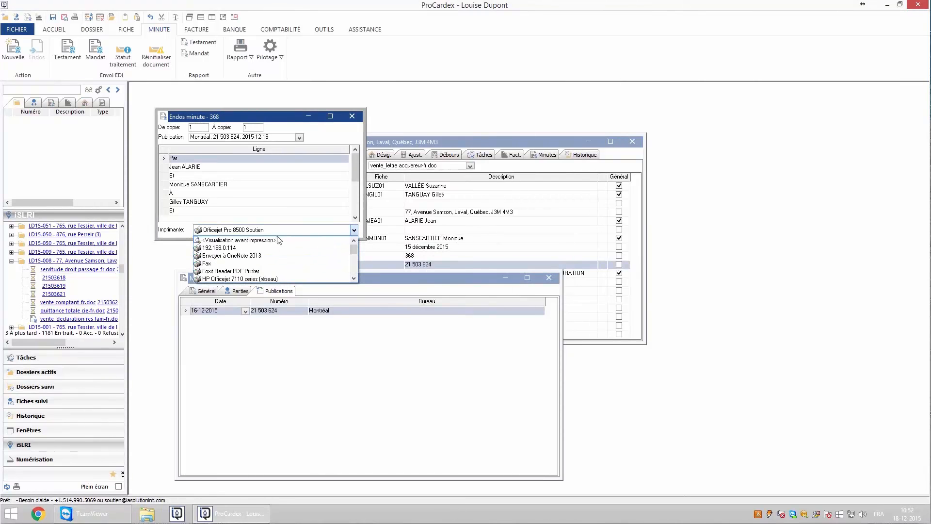
left_click(272, 240)
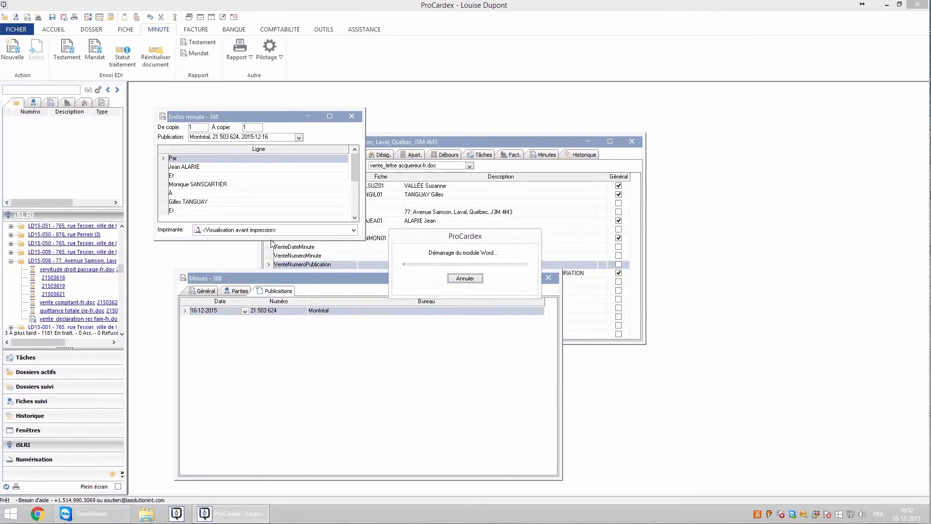
left_click(312, 514)
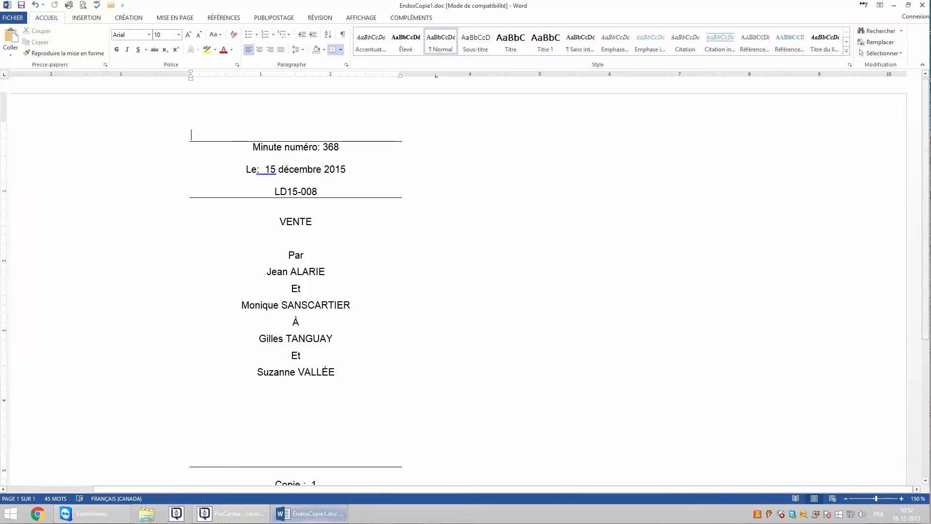
left_click_drag(926, 298, 901, 276)
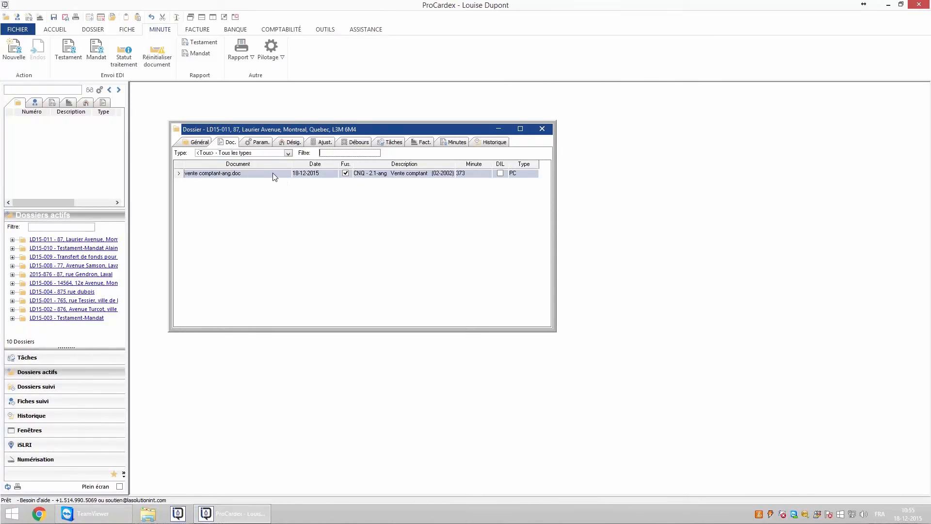
Open minute 373 of vente comptant-ang.doc in dossier LD15-011 and check the language in the Vendeur1 contact record.
double_click(466, 174)
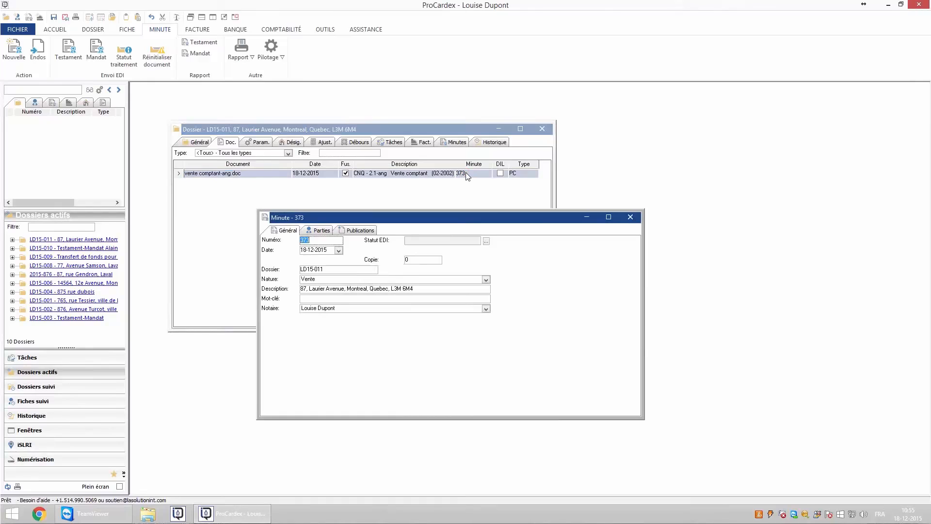
left_click(320, 230)
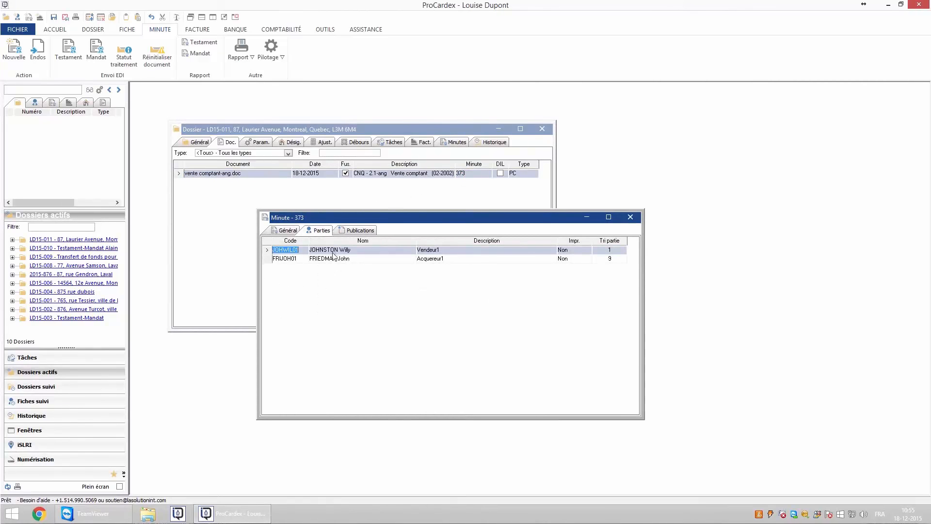
left_click(289, 250)
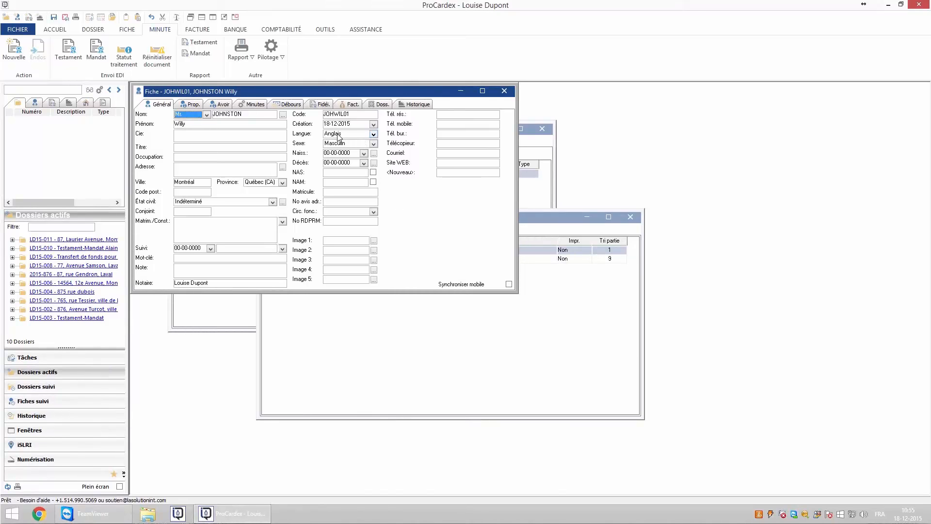
key("Escape")
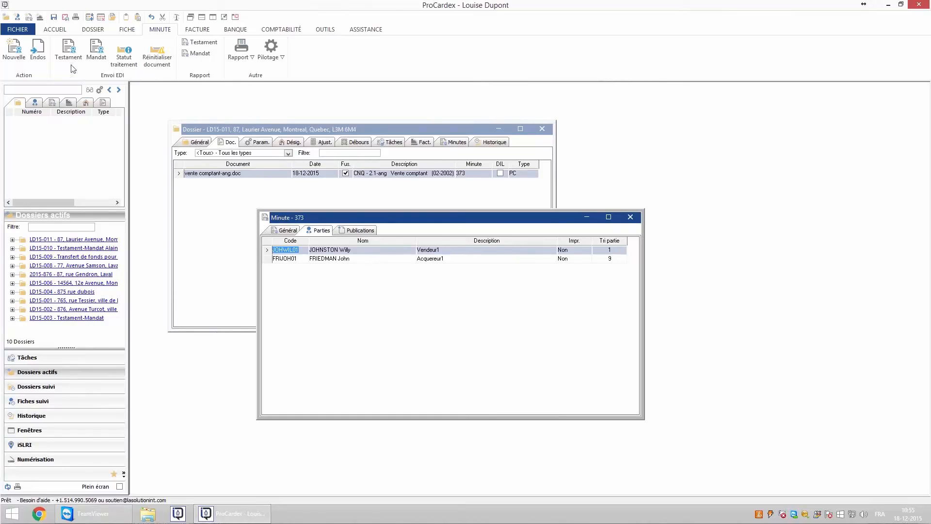
Produce the endorsement for minute 373 from endos-ang.doc as a print preview and display it in Word.
left_click(44, 54)
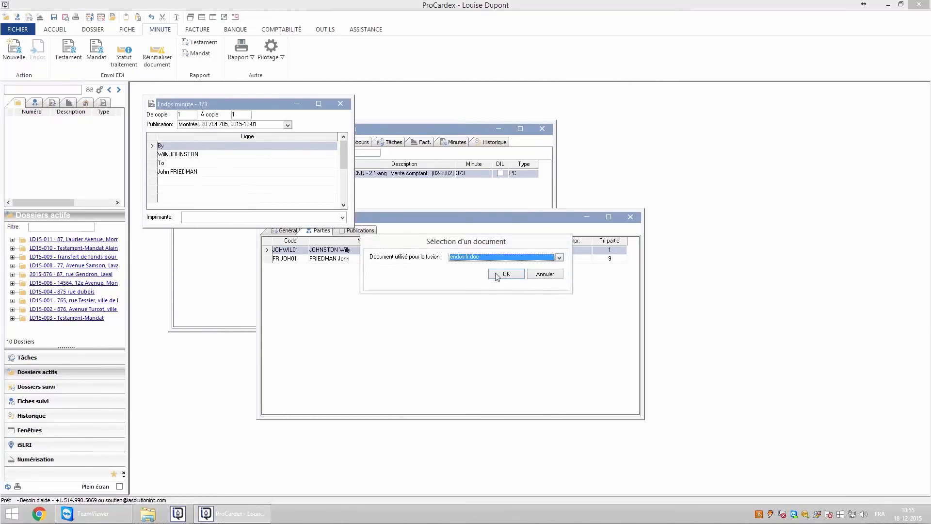
left_click(559, 257)
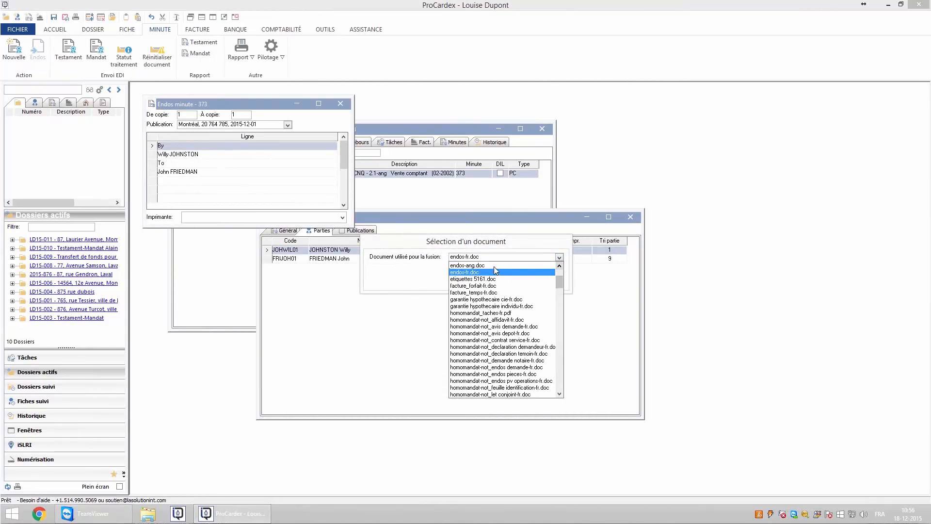
left_click(493, 265)
left_click(342, 218)
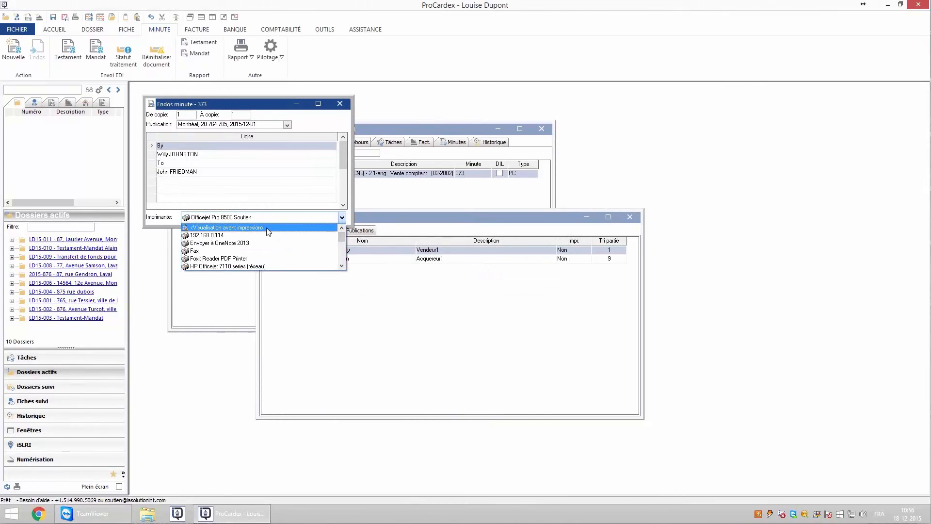
left_click(267, 228)
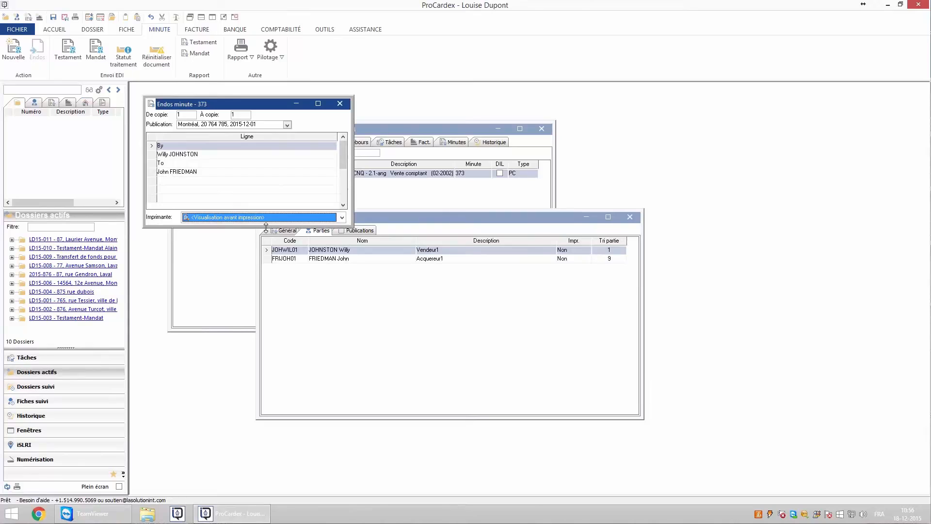
key("ctrl+p")
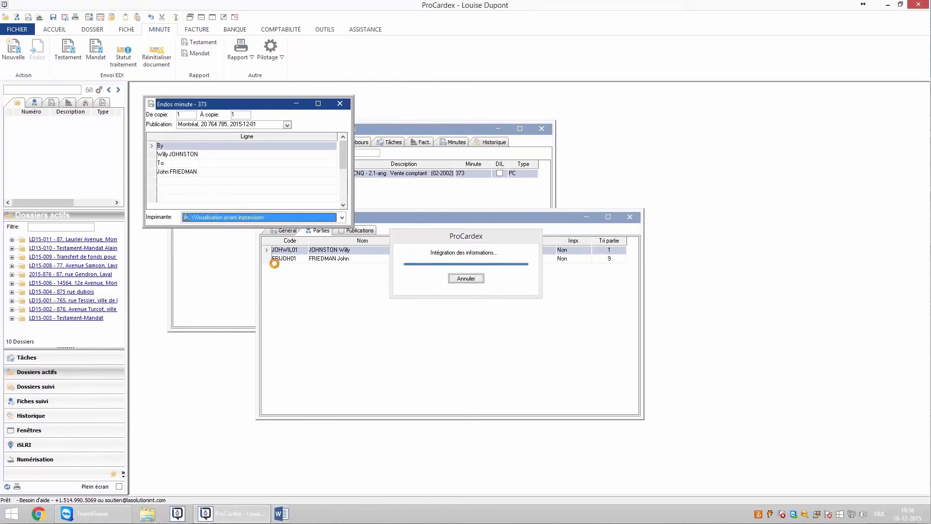
left_click(316, 513)
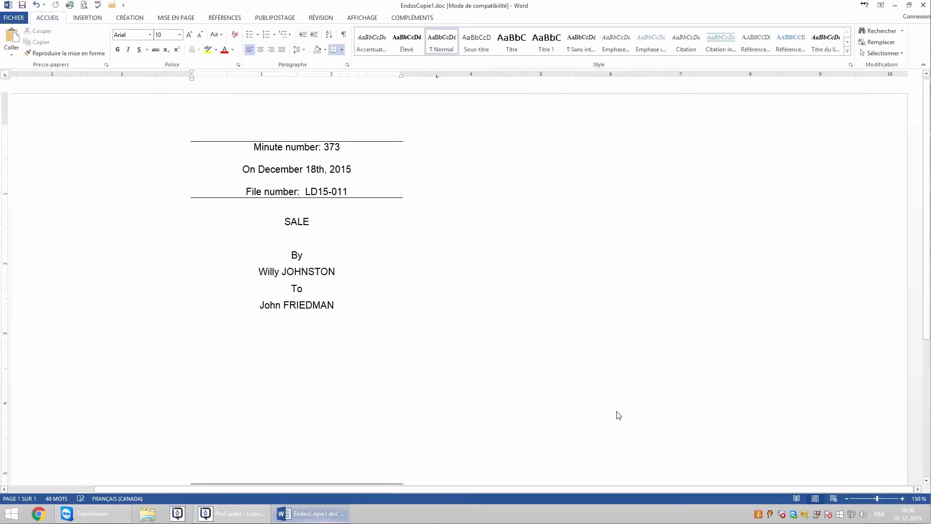
Review the rest of the English endorsement for minute 373 in Word.
left_click_drag(929, 296, 928, 395)
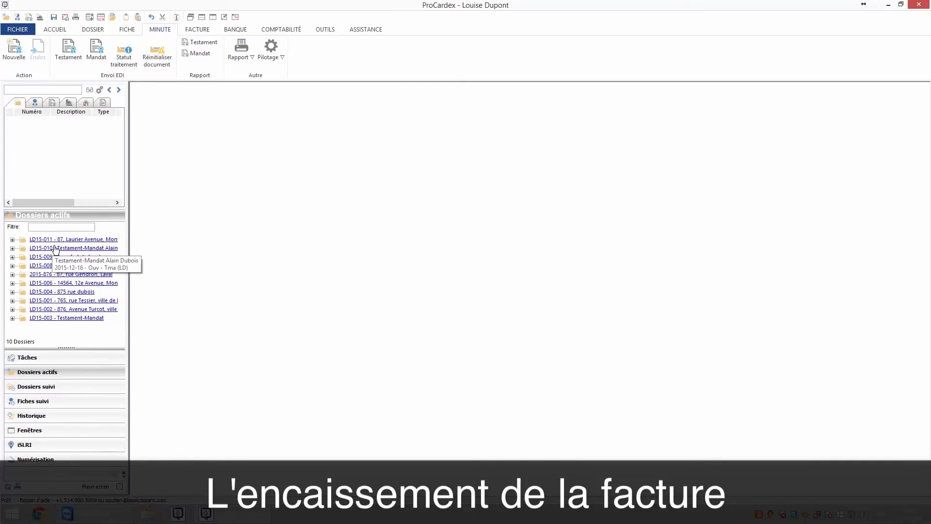
Switch to ProCardex and open the receipts section of invoice LD15-3 in dossier LD15-008.
left_click(55, 267)
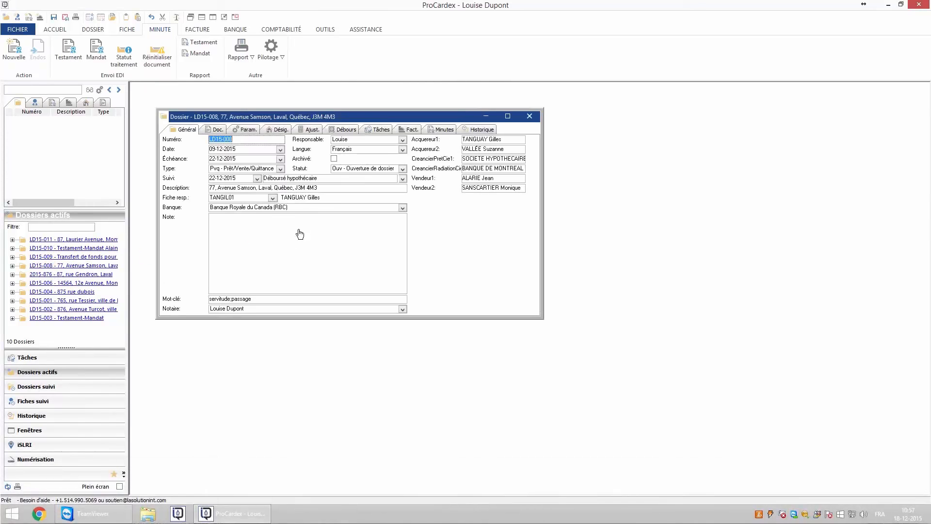
left_click(407, 131)
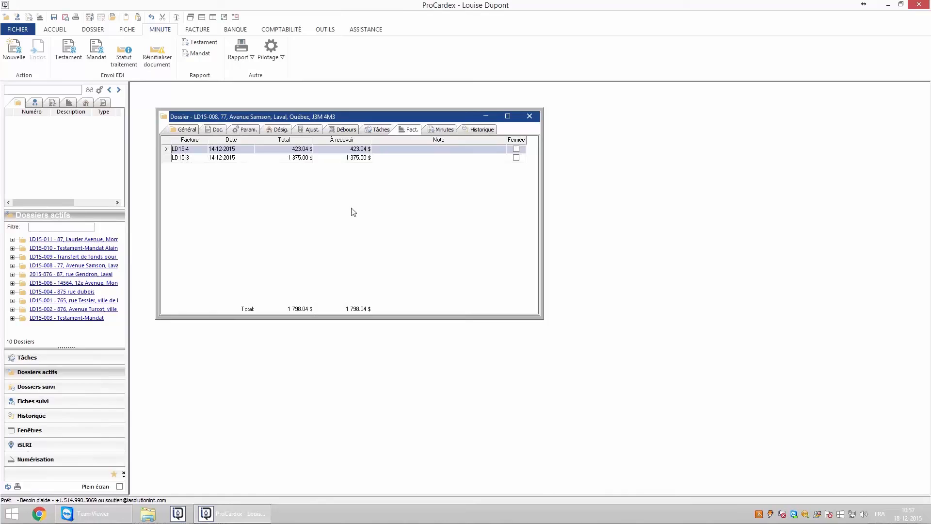
left_click(187, 158)
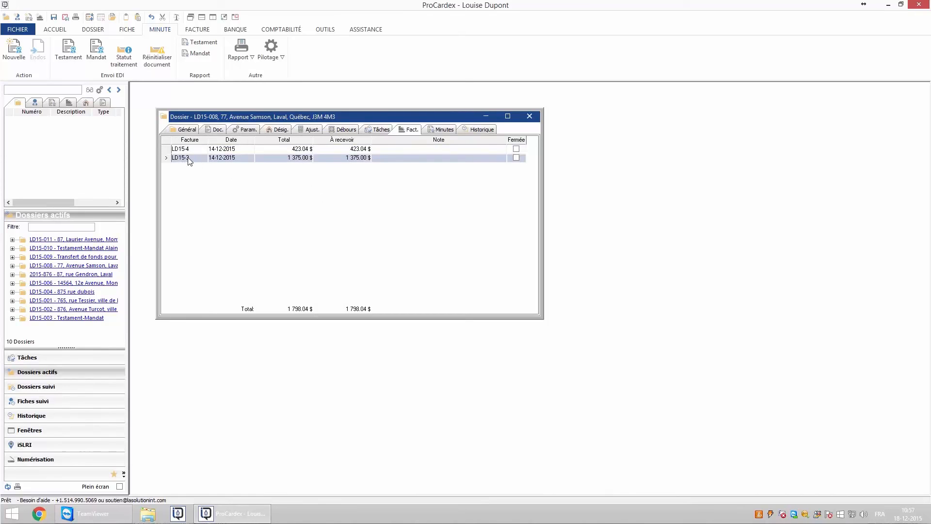
double_click(189, 158)
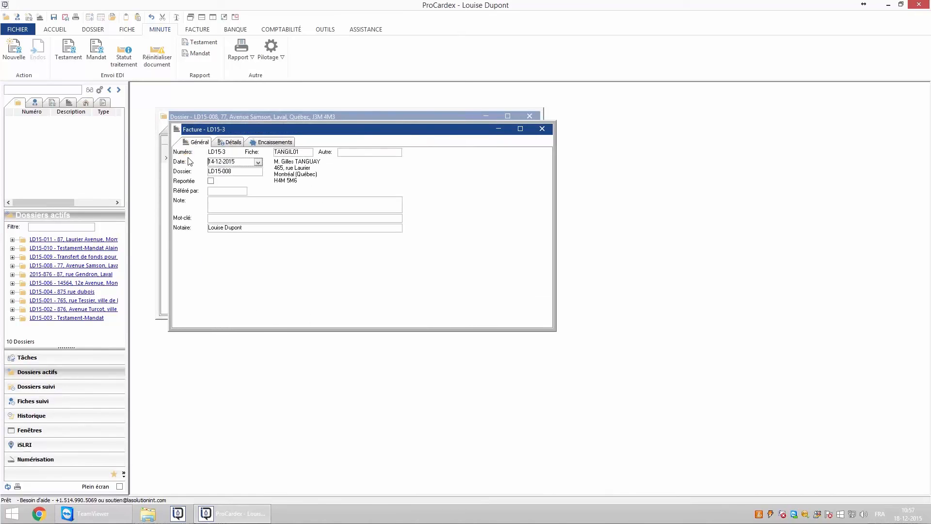
left_click(271, 145)
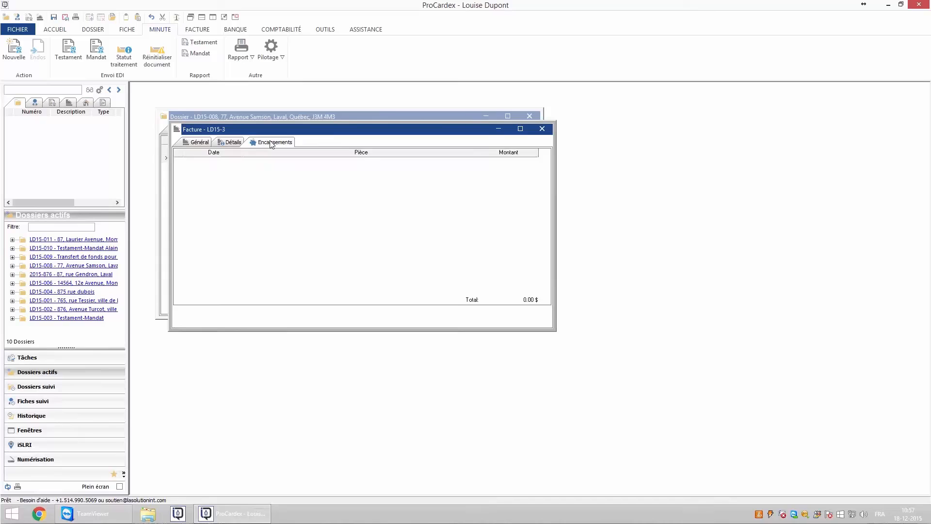
Record a cheque payment of 1 375.00 $ dated 18-12-2015 on invoice LD15-3 and close the invoice.
right_click(280, 198)
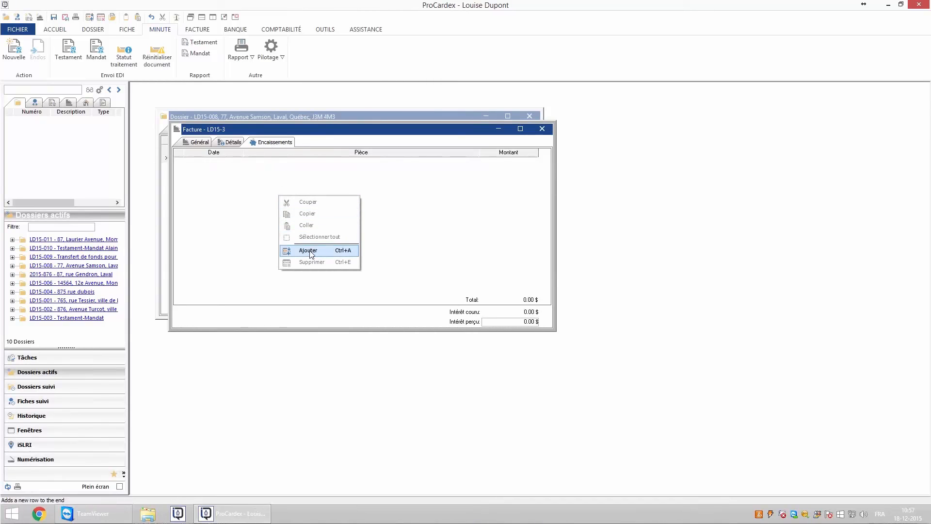
left_click(308, 251)
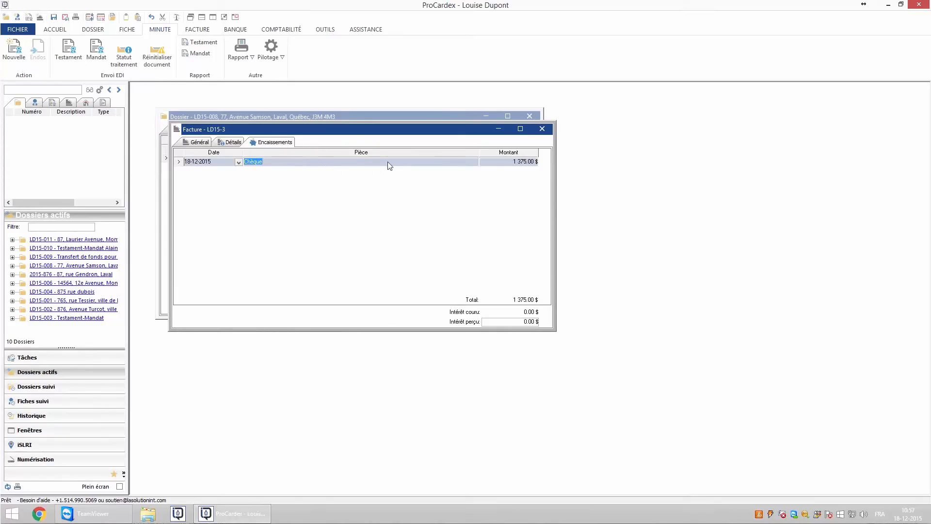
left_click(403, 207)
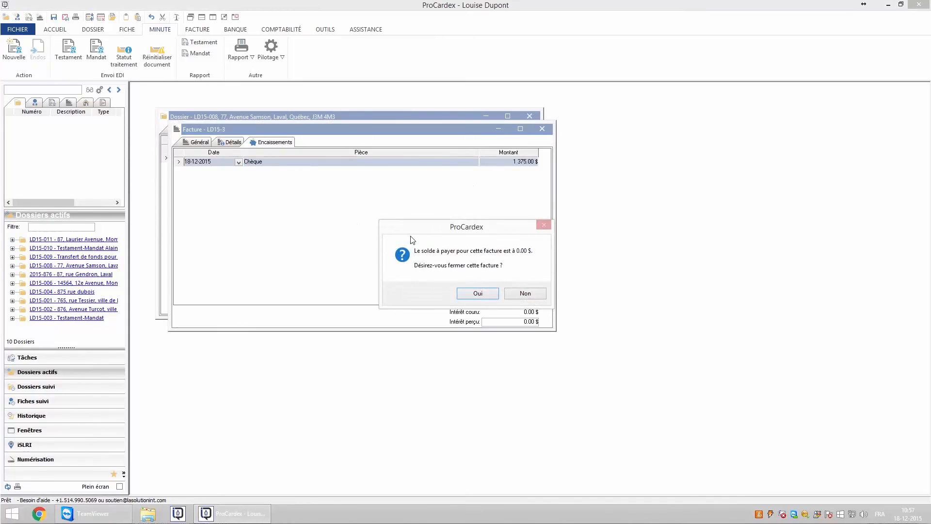
left_click(478, 294)
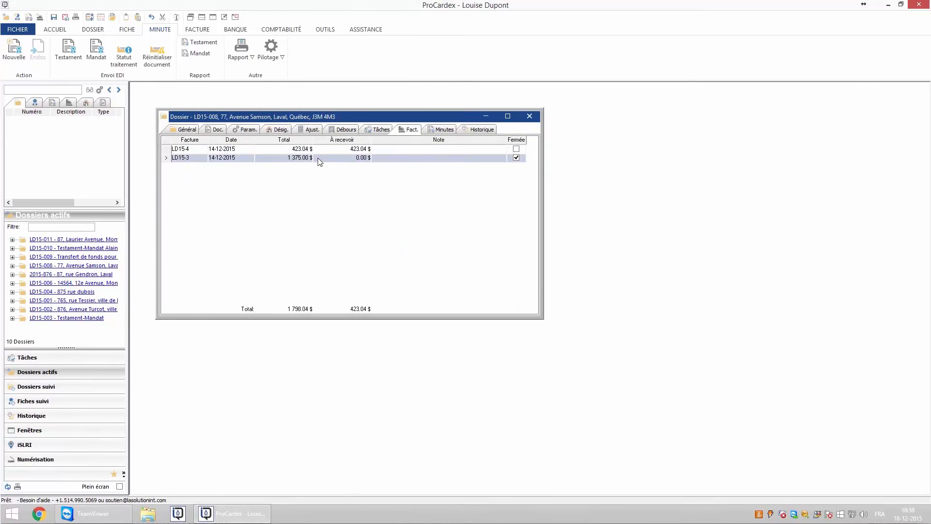
Record a cheque payment of 423.04 $ dated 18-12-2015 on invoice LD15-4 and close the invoice.
left_click(188, 149)
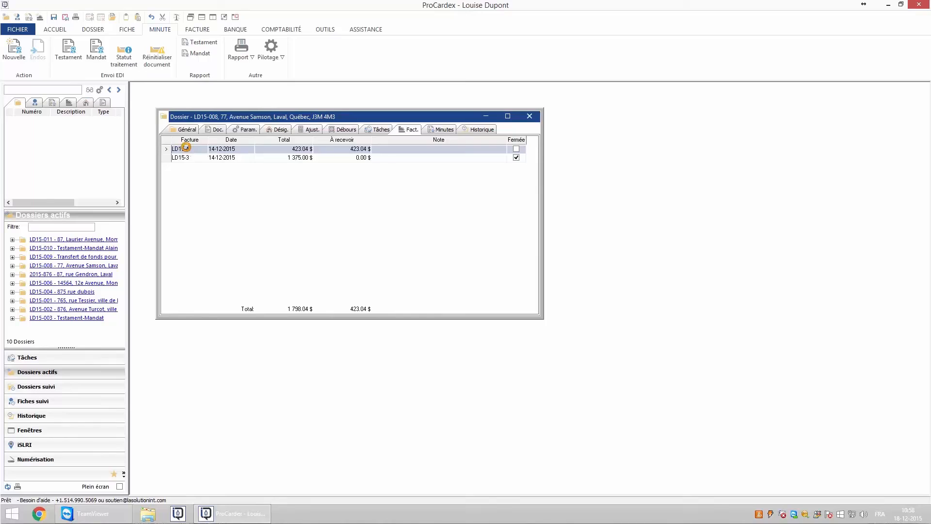
double_click(187, 150)
left_click(282, 158)
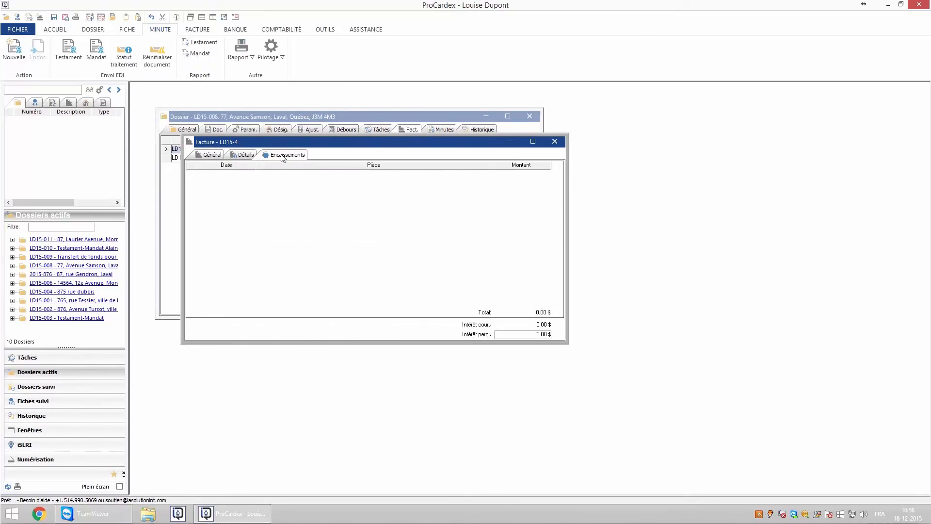
right_click(279, 194)
left_click(310, 248)
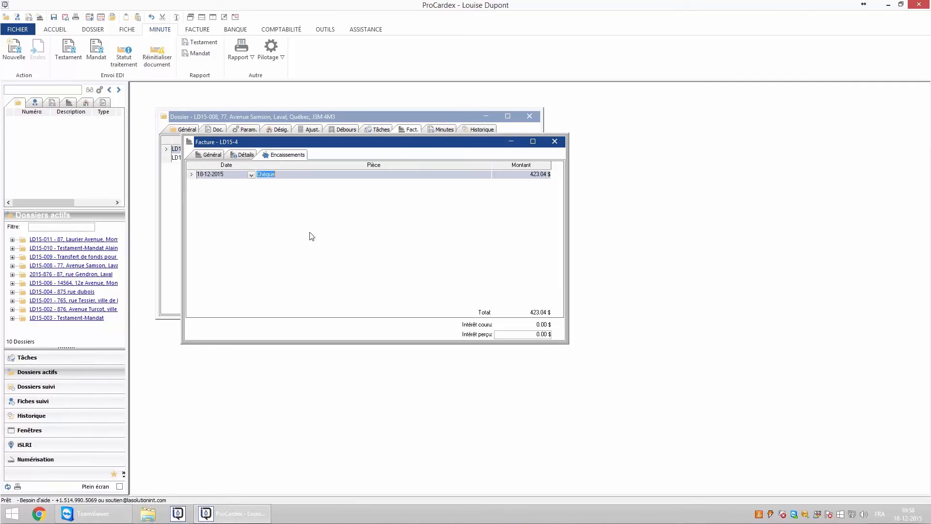
left_click(338, 205)
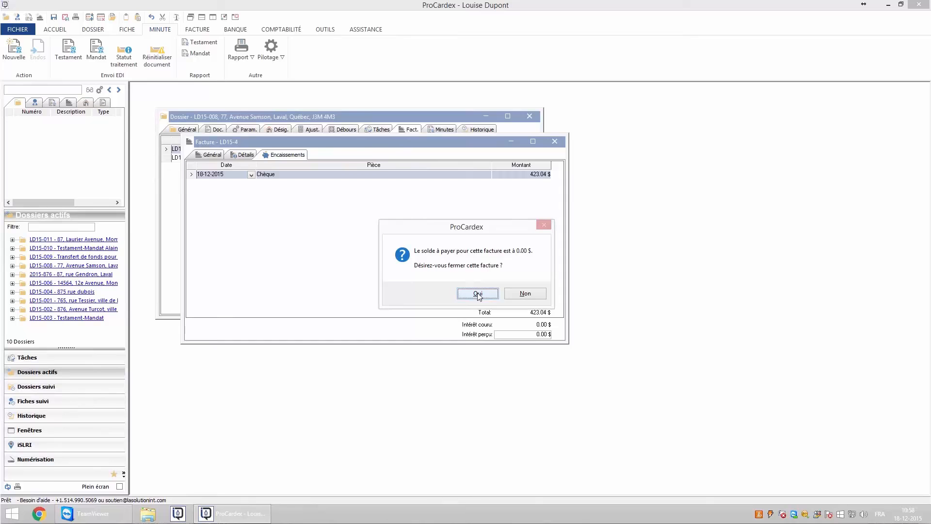
left_click(478, 295)
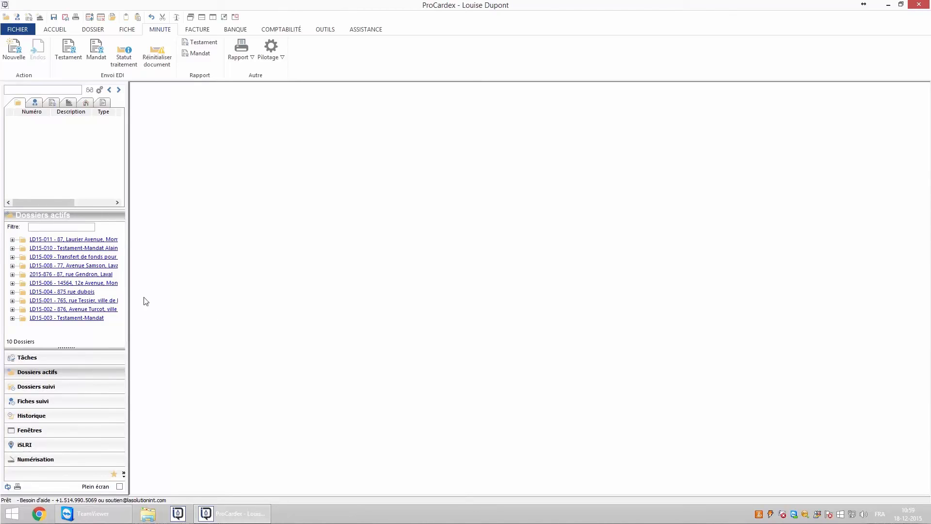
Produce the État des débours report for dossier LD15-008, review its preview, and send it to print.
left_click(82, 265)
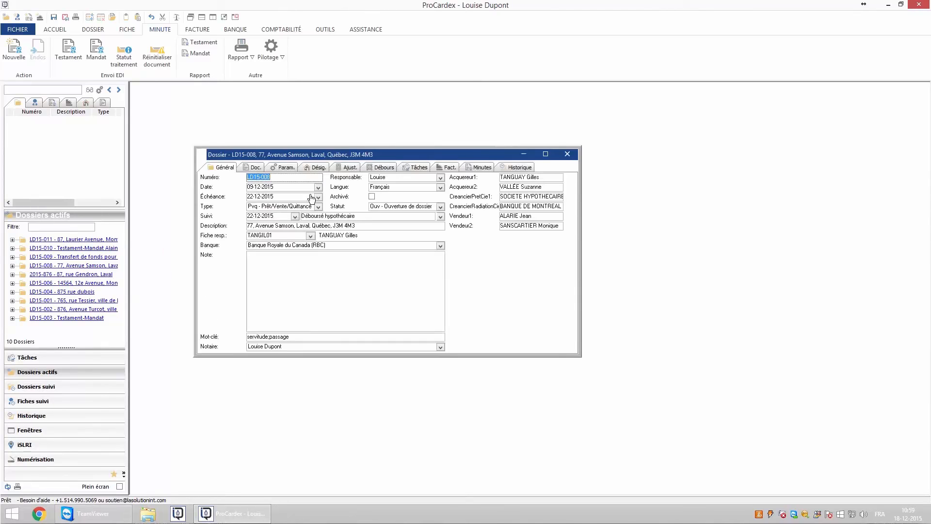
left_click(386, 167)
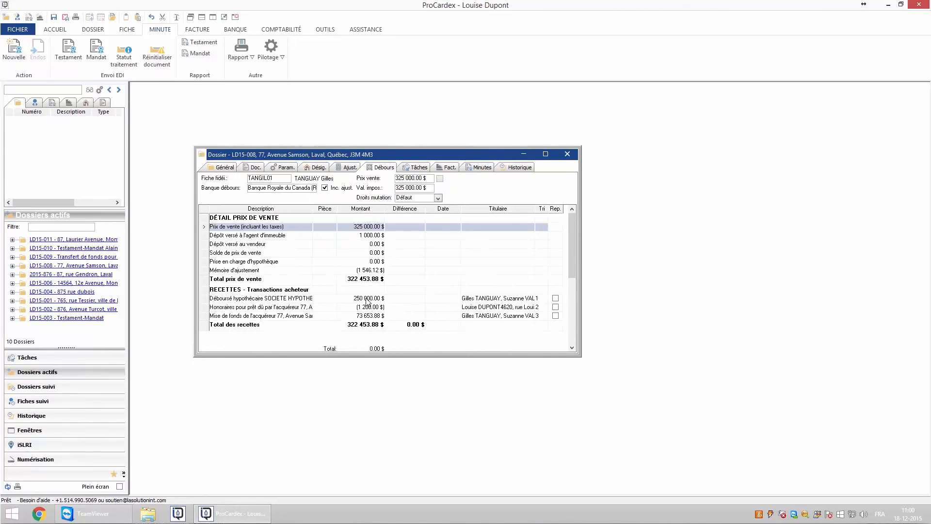
key("ctrl+p")
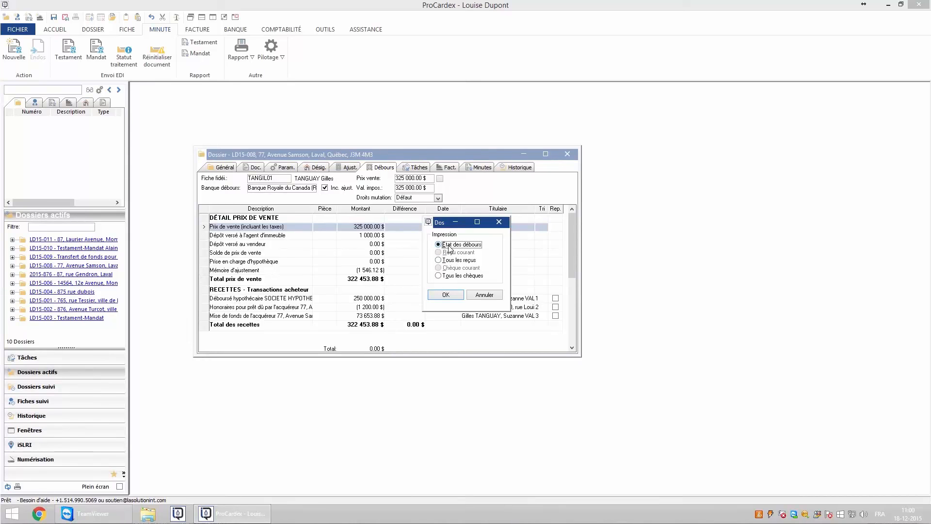
left_click(442, 296)
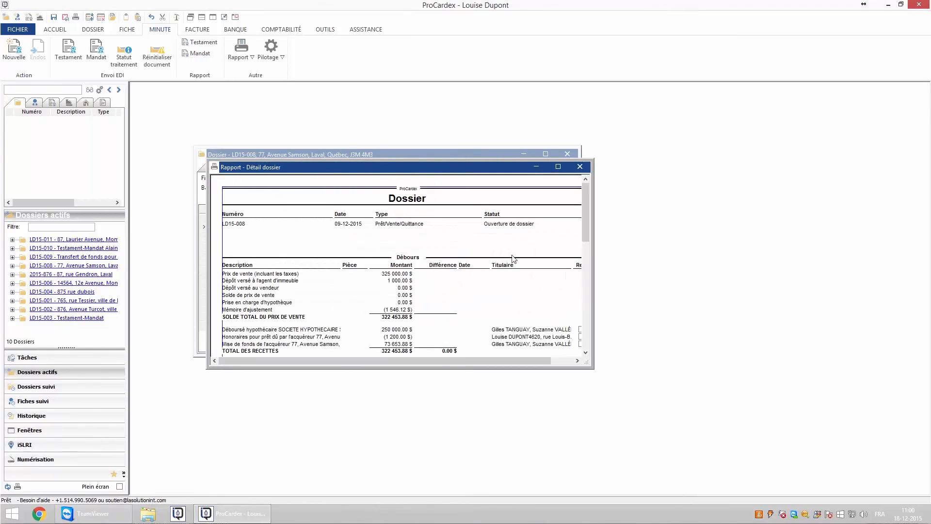
mouse_move(585, 232)
left_mouse_down()
mouse_move(589, 266)
mouse_move(585, 232)
left_mouse_up()
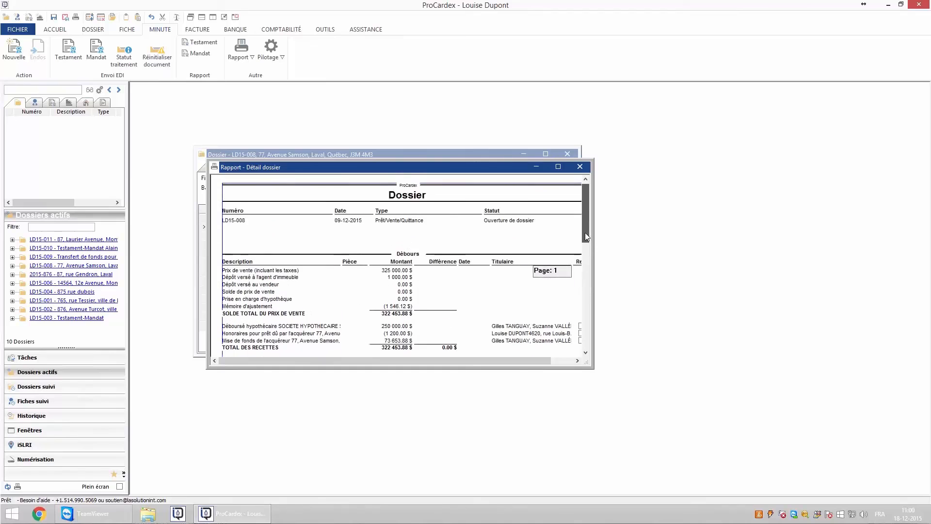
key("ctrl+p")
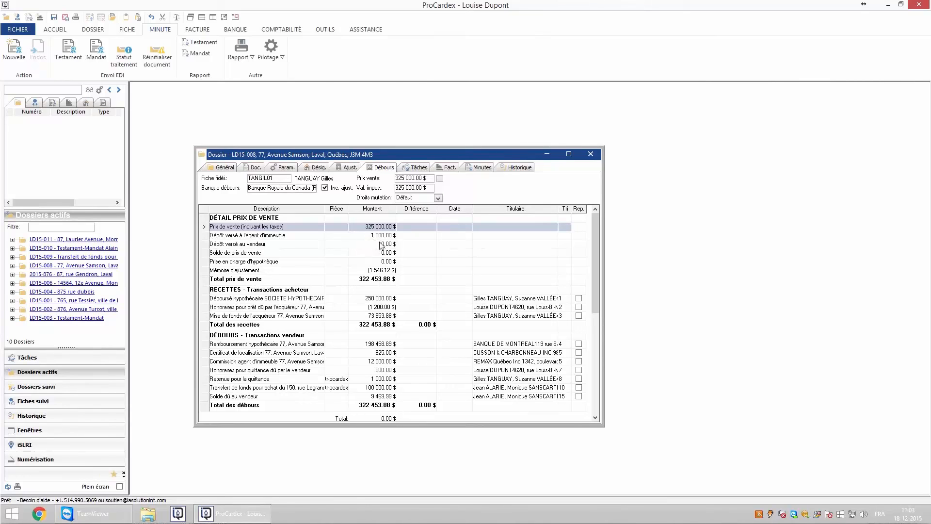
Look at the print choices for the Déboursé hypothécaire line, including the Tous les reçus option.
left_click(318, 301)
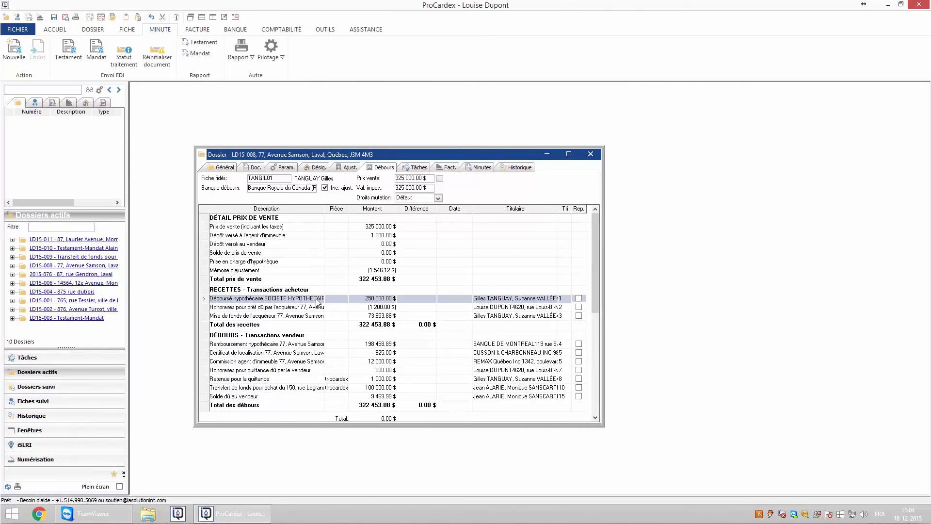
key("ctrl+p")
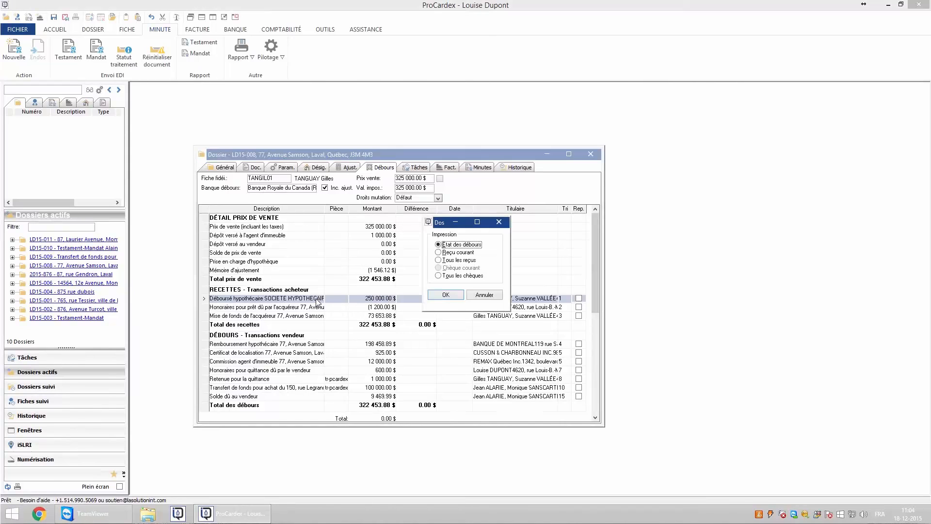
left_click(440, 260)
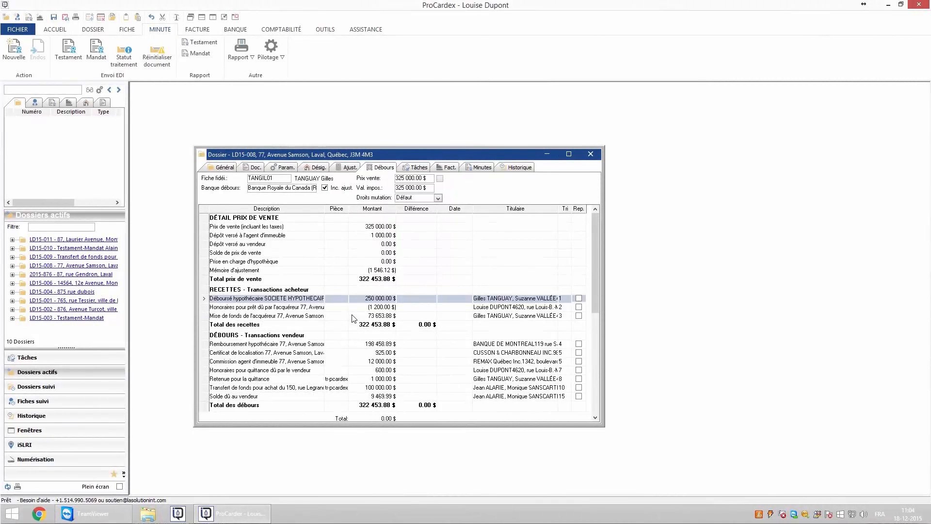
Date the Déboursé hypothécaire receipt 08-12-2015 and generate its print preview.
double_click(304, 298)
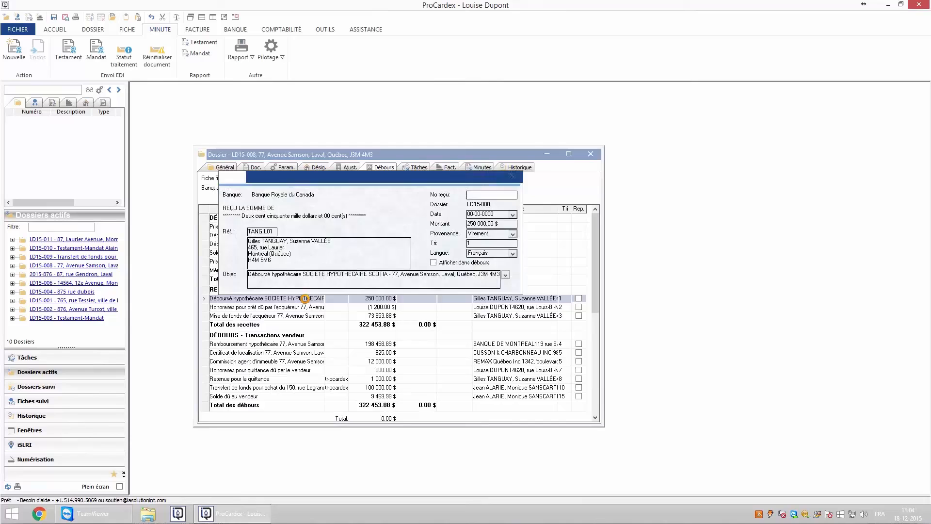
left_click(512, 214)
left_click(507, 252)
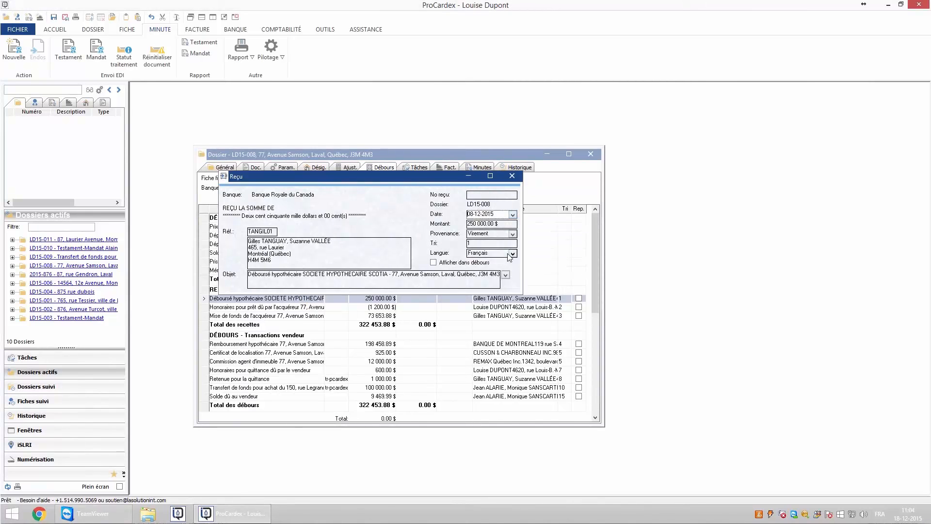
key("ctrl+p")
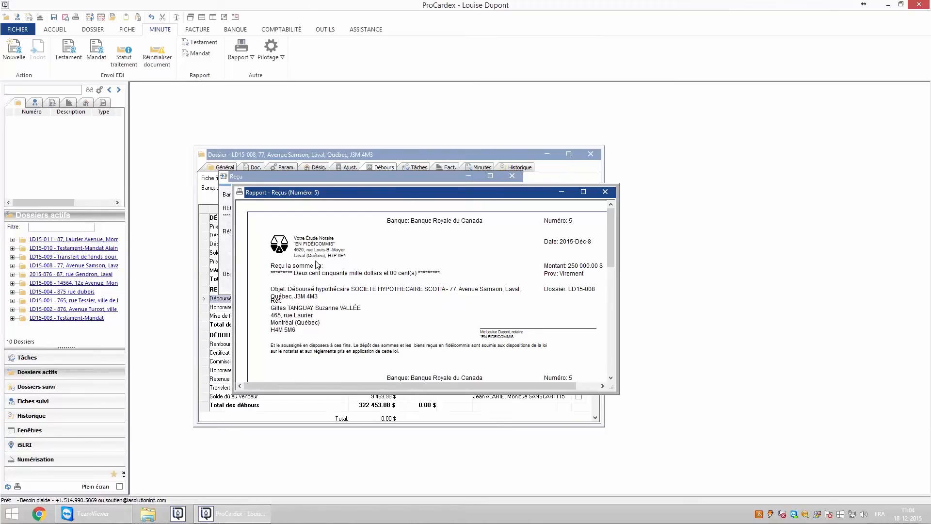
Check the printer options for the mortgage disbursement receipt, cancel printing, and close the preview and receipt.
key("ctrl+p")
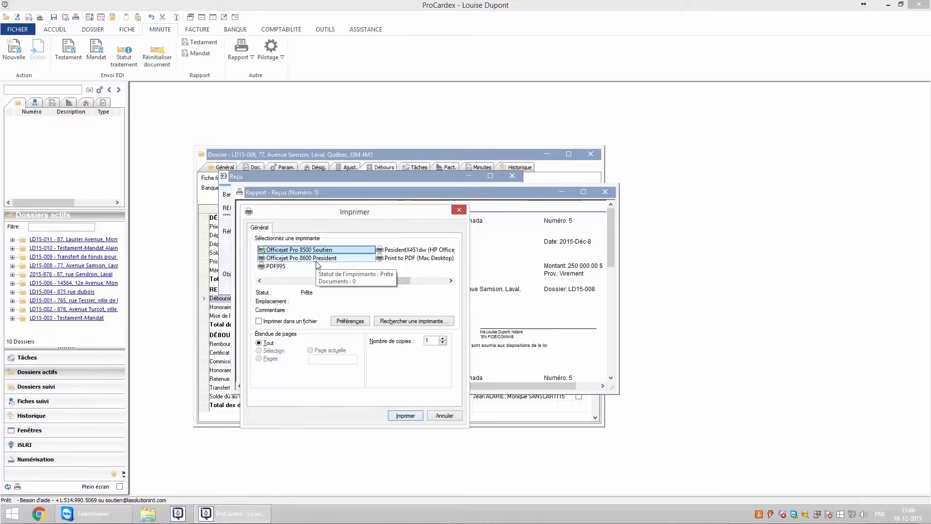
left_click(436, 417)
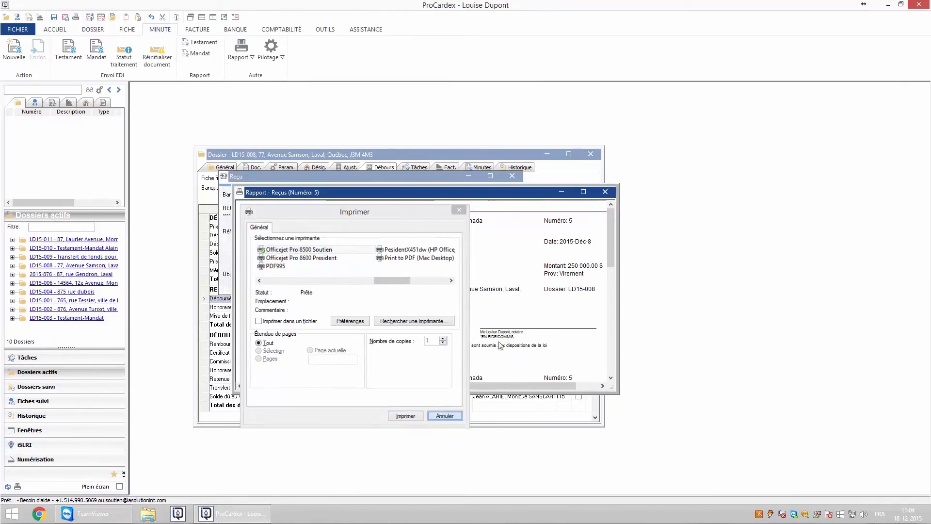
left_click(605, 192)
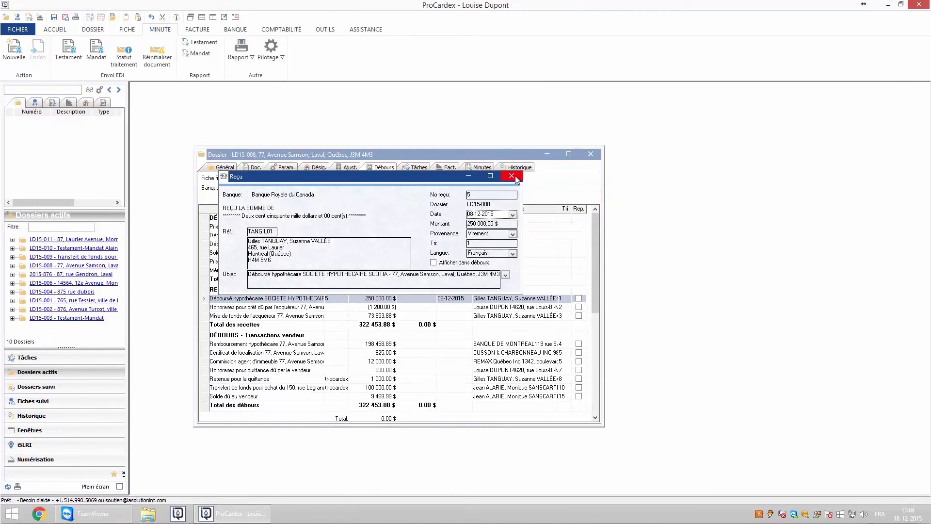
left_click(512, 176)
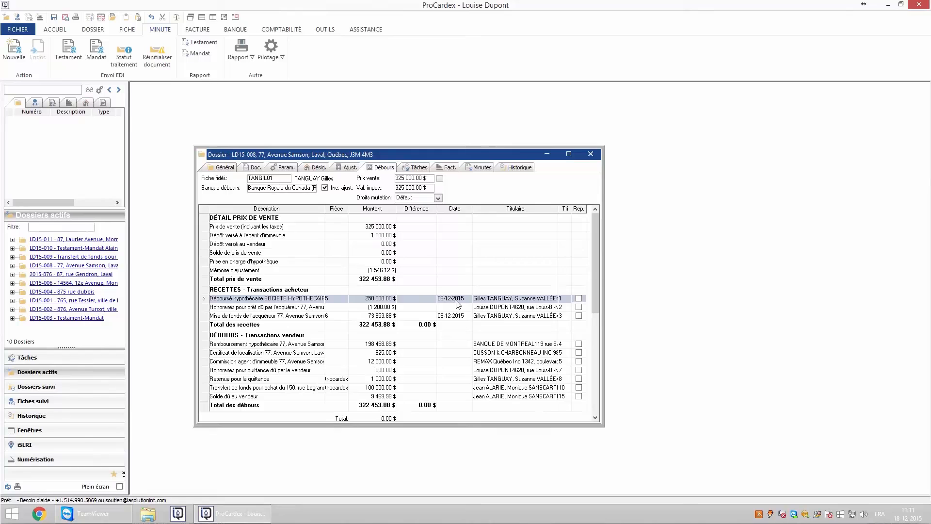
Reopen the Déboursé hypothécaire receipt, re-enter 5 as its receipt number, and preview it again, cancelling the printout.
double_click(299, 302)
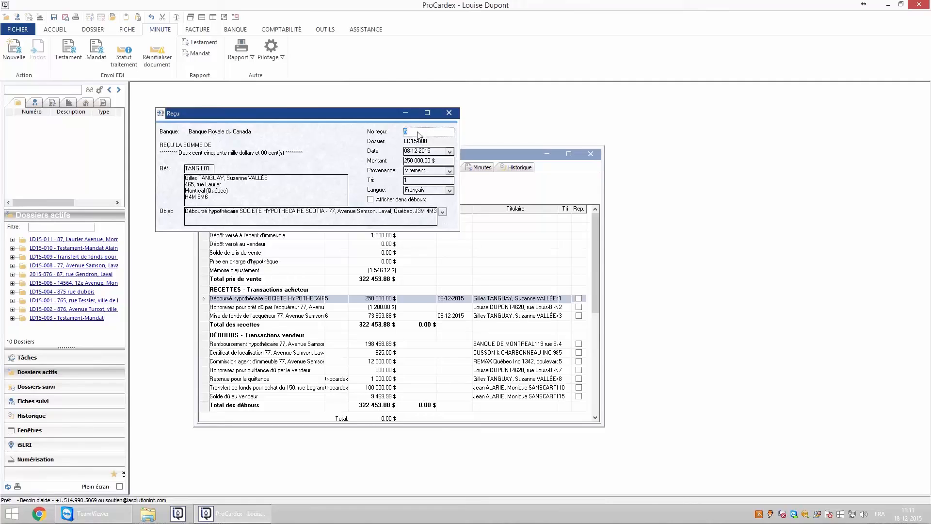
key("BackSpace")
type("5")
key("Return")
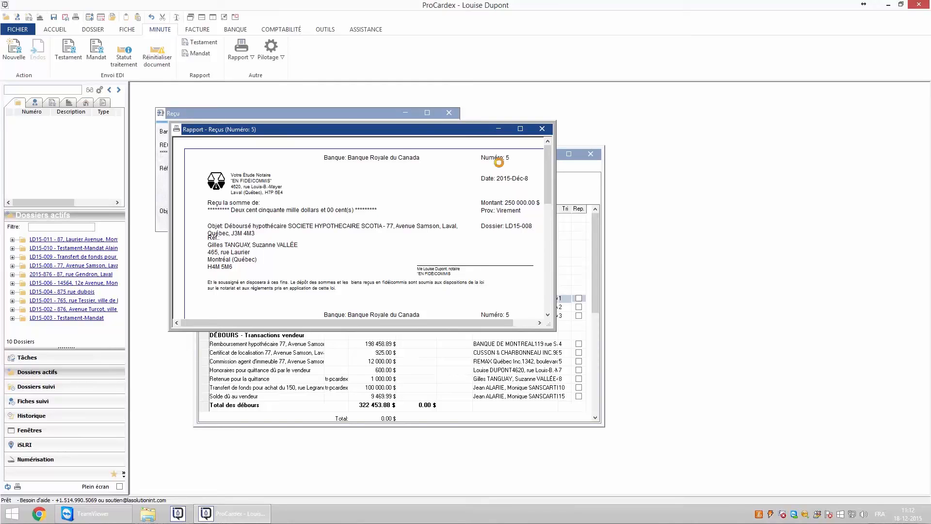
key("ctrl+p")
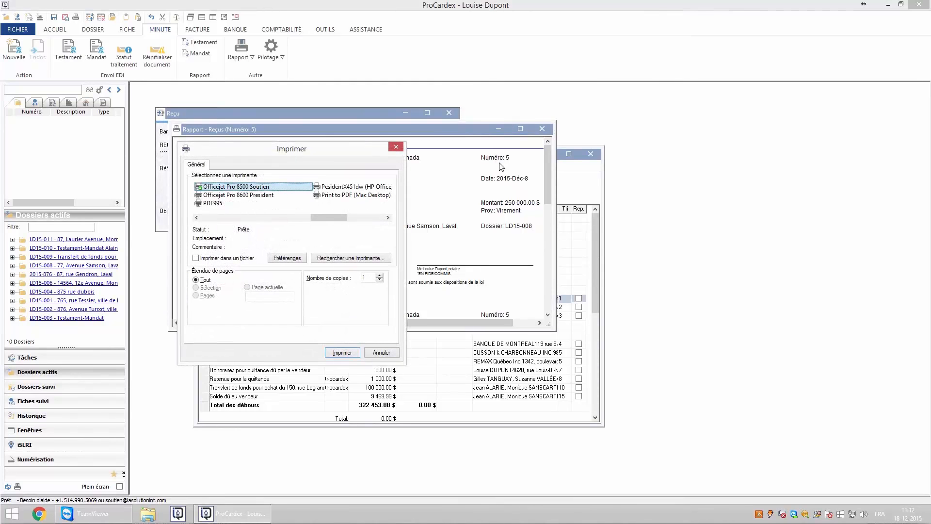
left_click(383, 353)
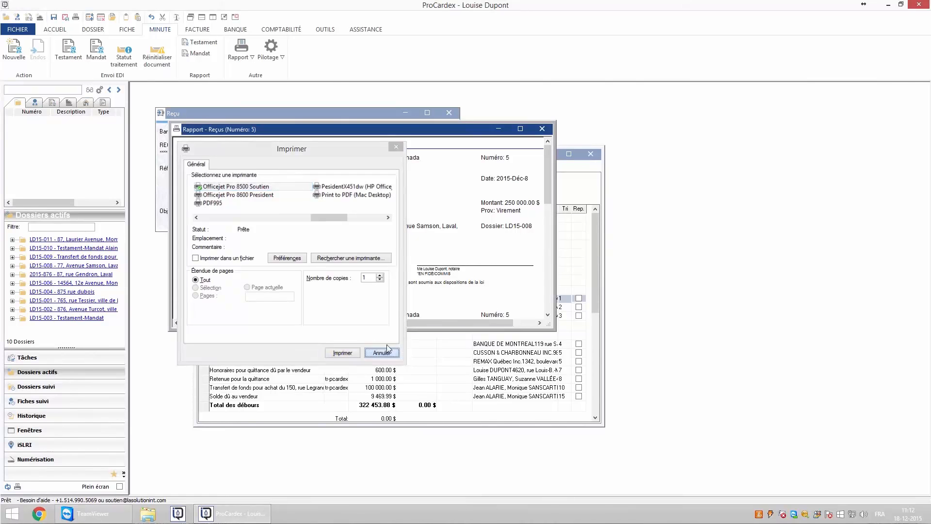
Close the receipt and its preview, and set the Remboursement hypothécaire cheque number to Virement.
left_click(542, 129)
left_click(449, 113)
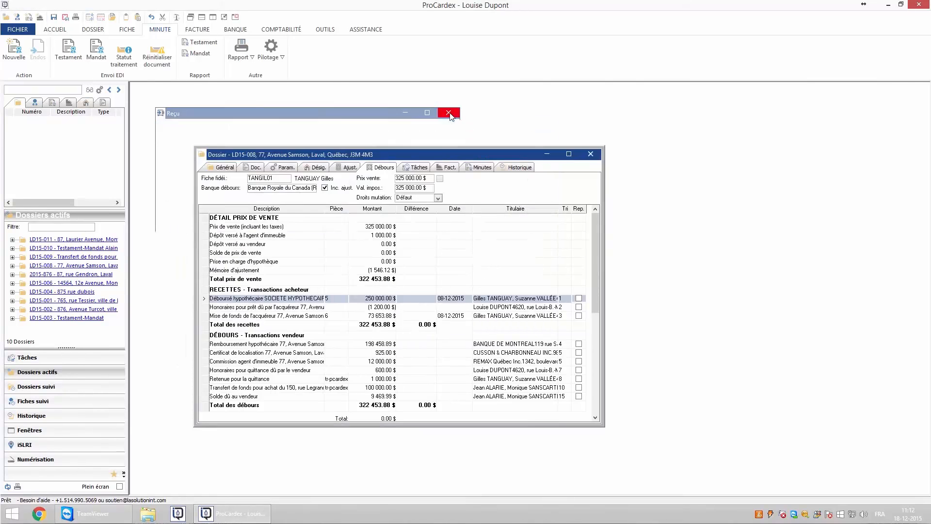
left_click(416, 344)
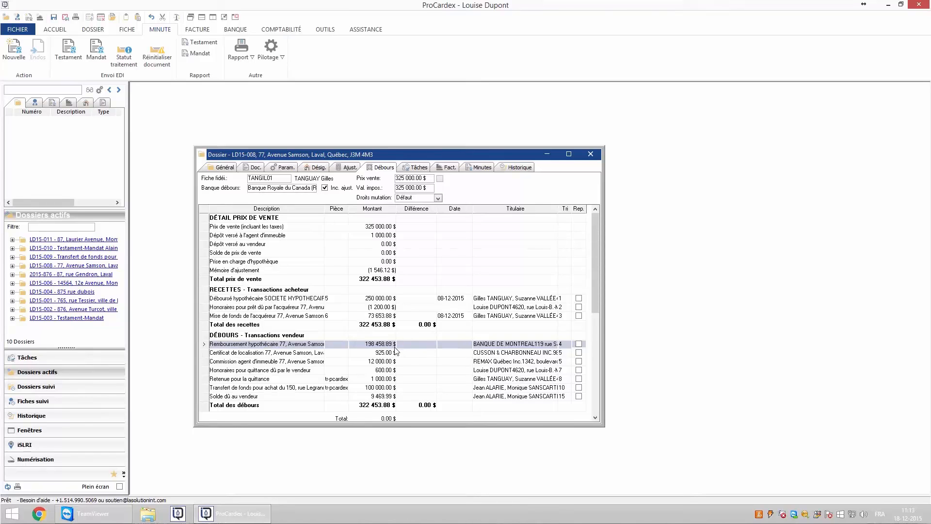
double_click(294, 346)
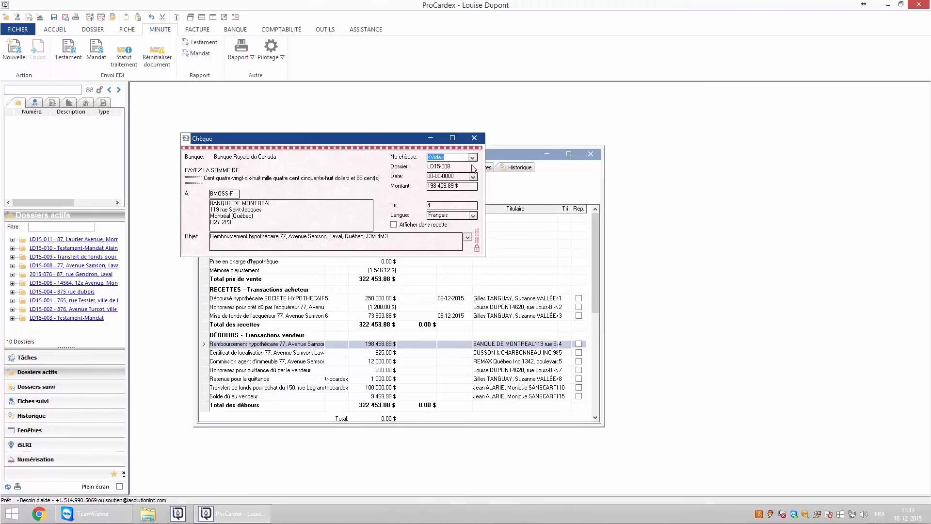
left_click(472, 157)
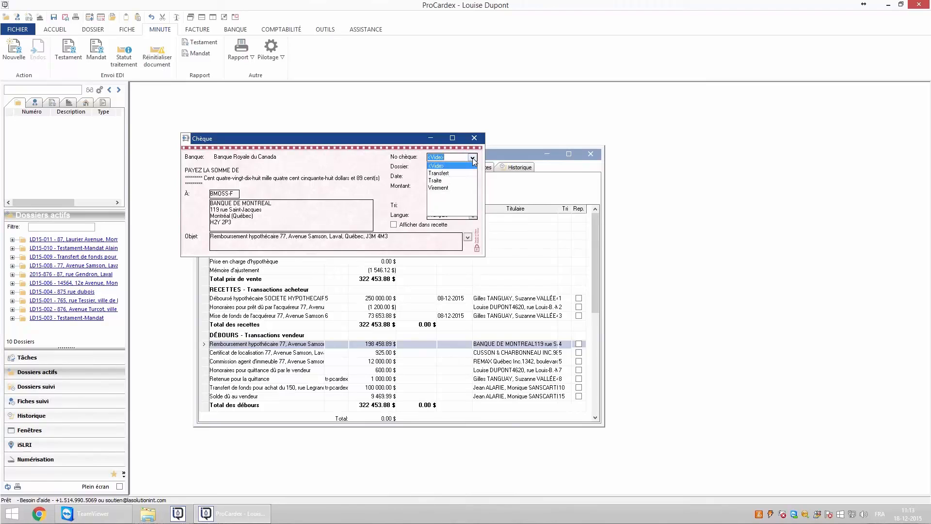
left_click(446, 192)
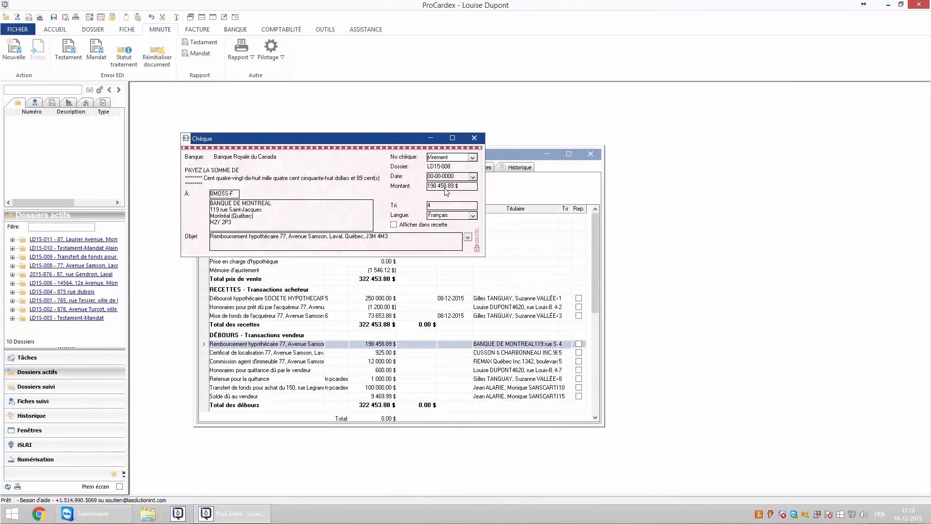
key("Return")
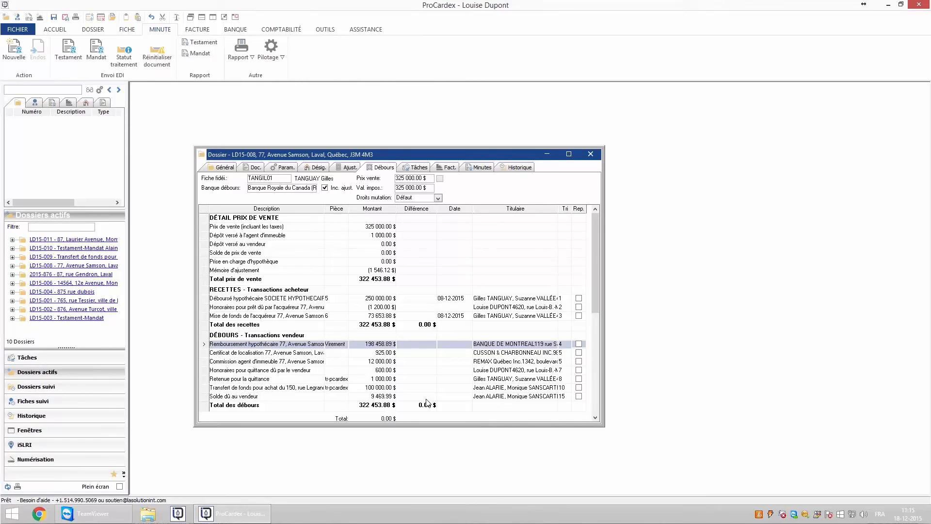
Reopen the Remboursement hypothécaire payment, look at its date calendar, and close it without choosing a date.
double_click(308, 346)
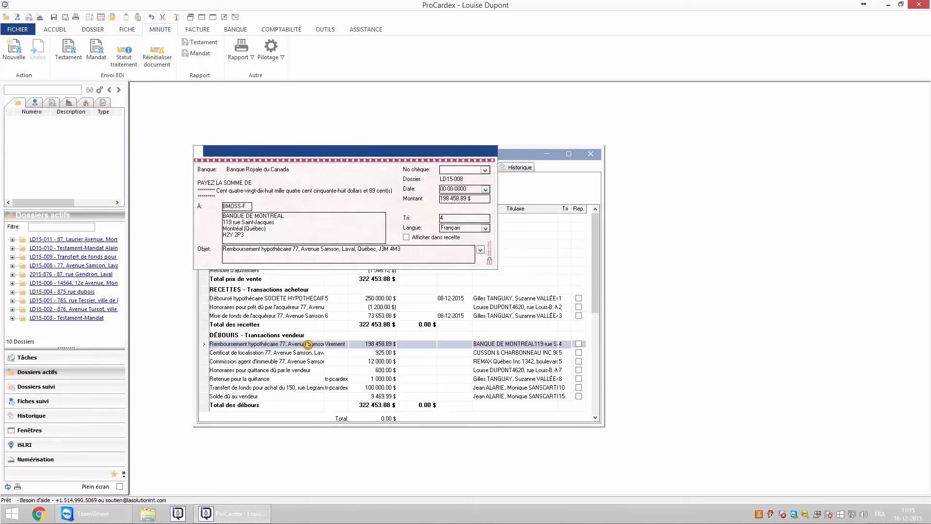
left_click(485, 191)
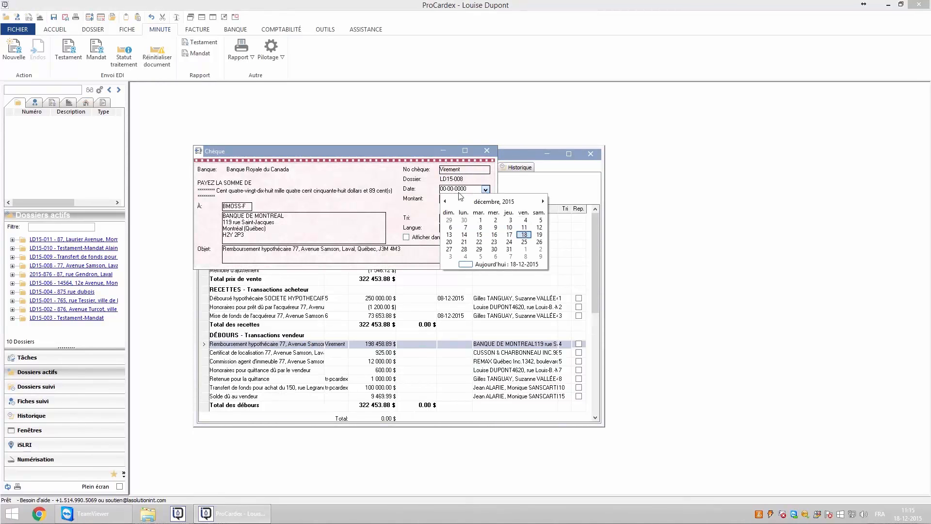
left_click(427, 210)
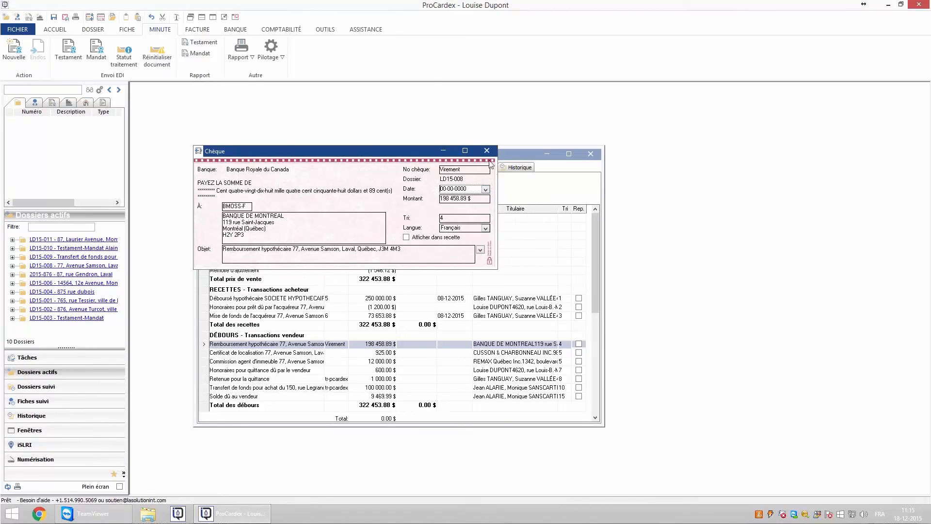
left_click(486, 151)
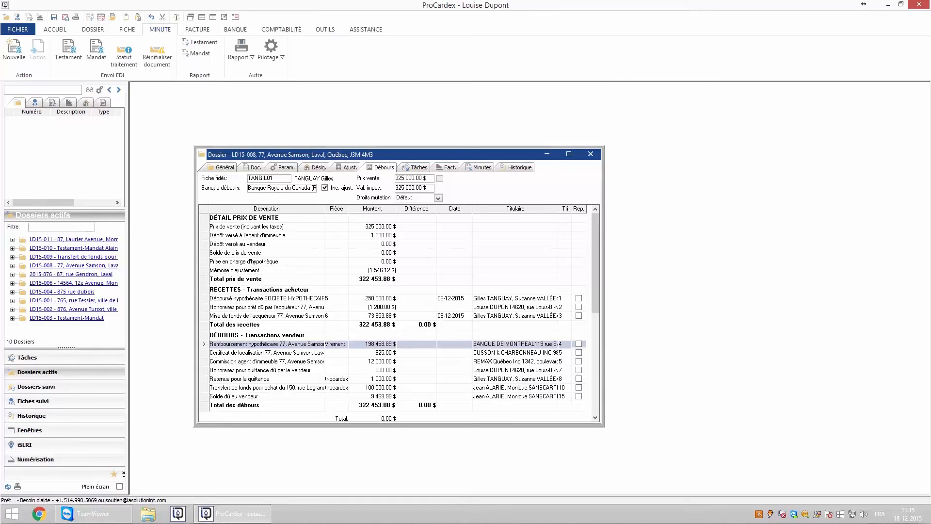
Generate the dossier's cheques with the Tous les chèques print choice, cancel the printout, and close the preview.
key("ctrl+p")
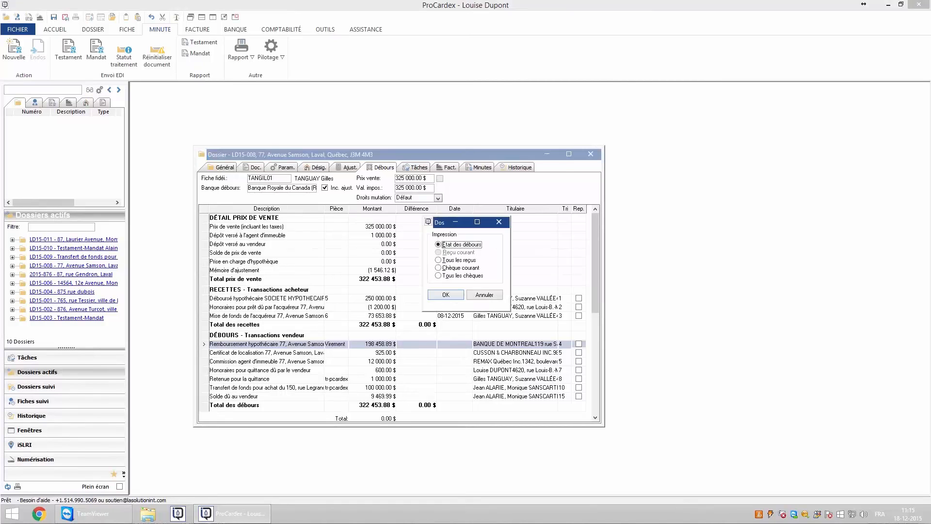
left_click(439, 276)
left_click(446, 295)
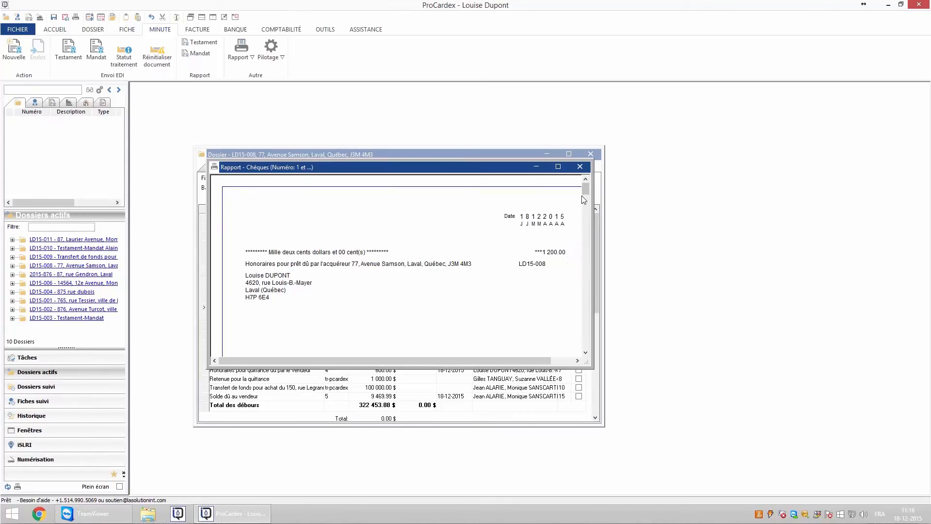
key("ctrl+p")
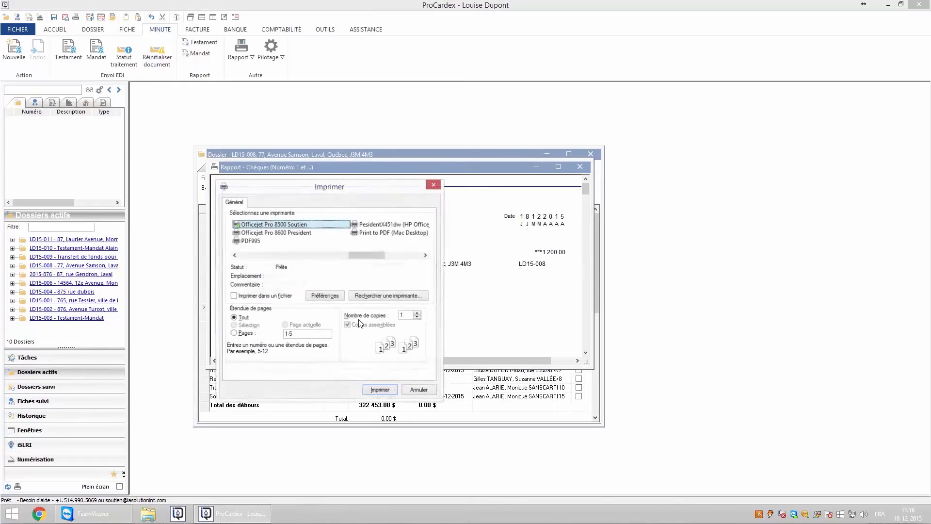
left_click(418, 390)
left_click(580, 167)
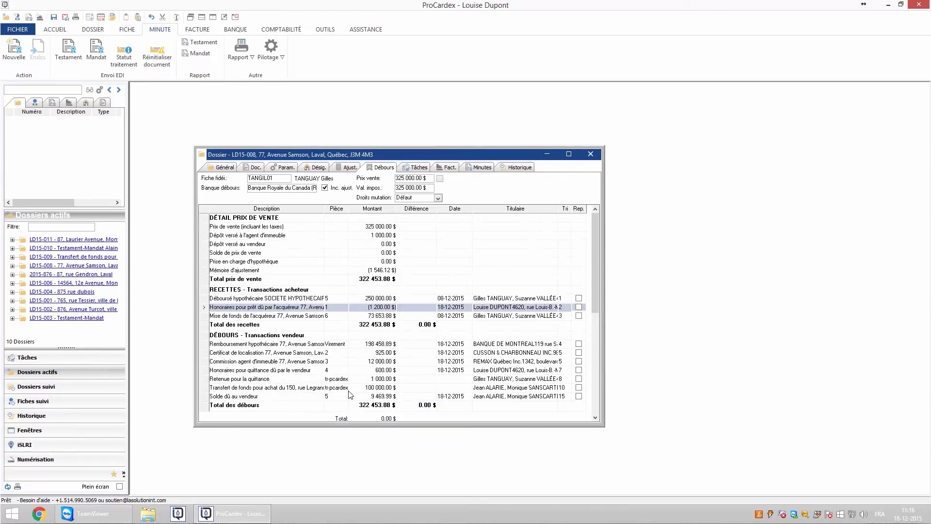
Clear the Commission agent d'immeuble cheque's number and reissue it through the print preview, cancelling the printout.
left_click(443, 345)
left_click(444, 362)
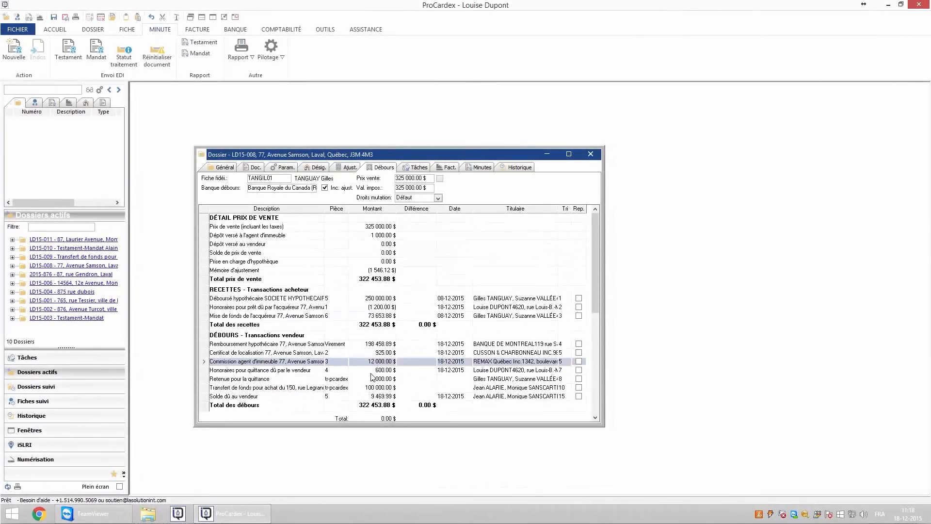
double_click(304, 363)
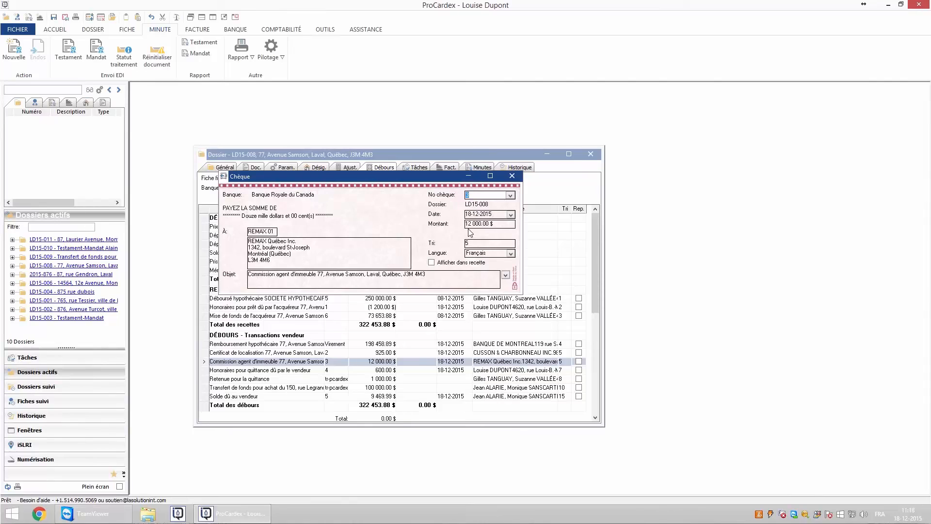
key("BackSpace")
key("ctrl+p")
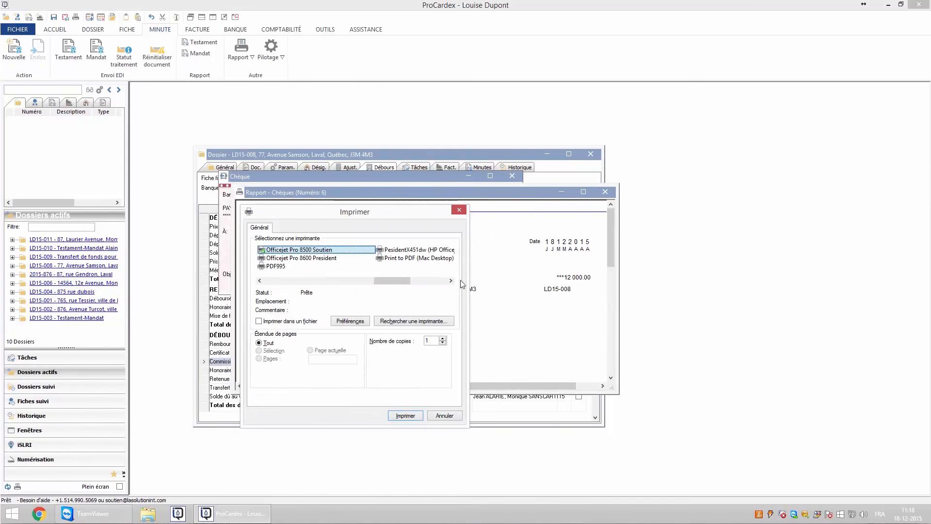
left_click(450, 416)
left_click(604, 192)
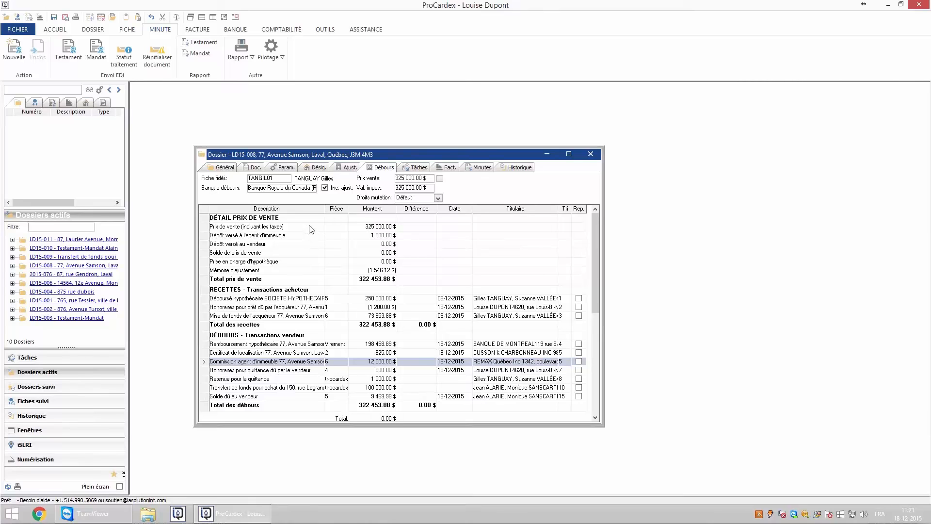
Look at the trust transactions in the file of the dossier's trust client before posting, and close the file.
left_click(263, 179)
double_click(263, 179)
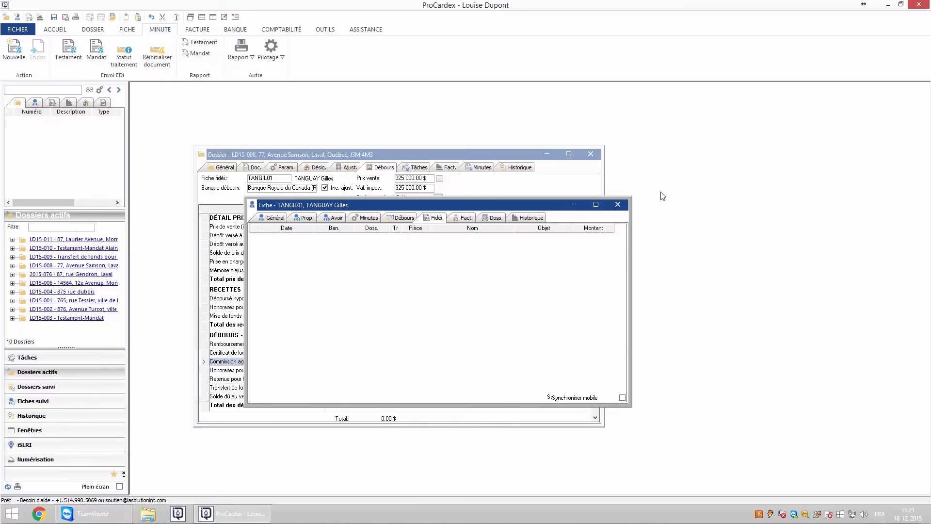
left_click(618, 204)
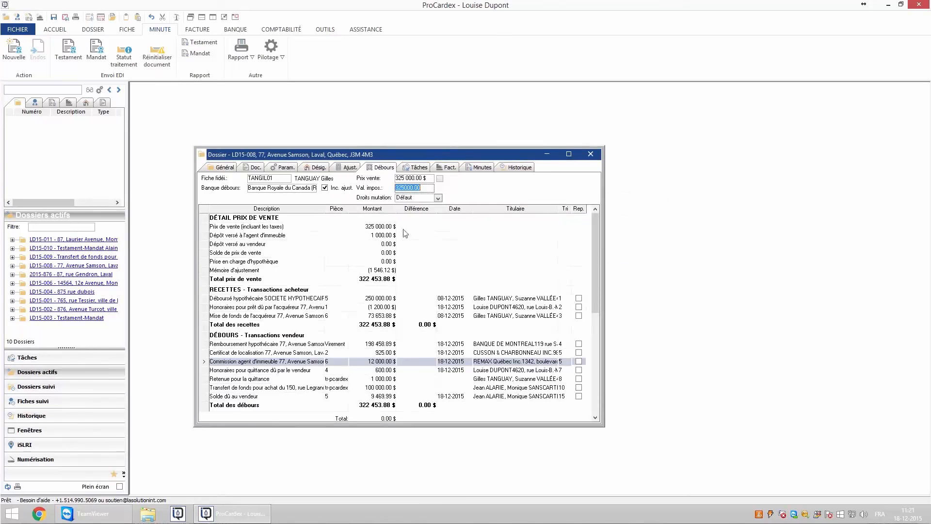
Post only the Déboursé hypothécaire transaction to the trust account, and check the trust client's transaction list.
left_click(298, 301)
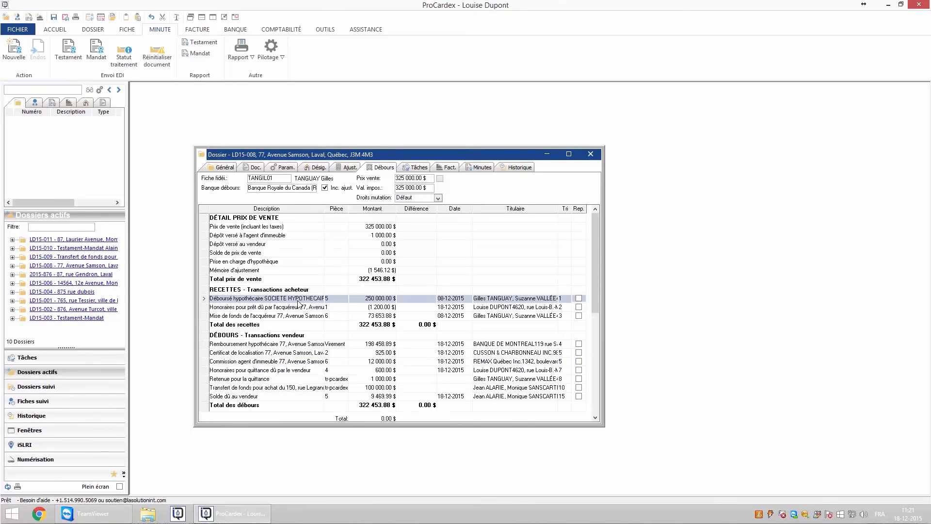
left_click(98, 30)
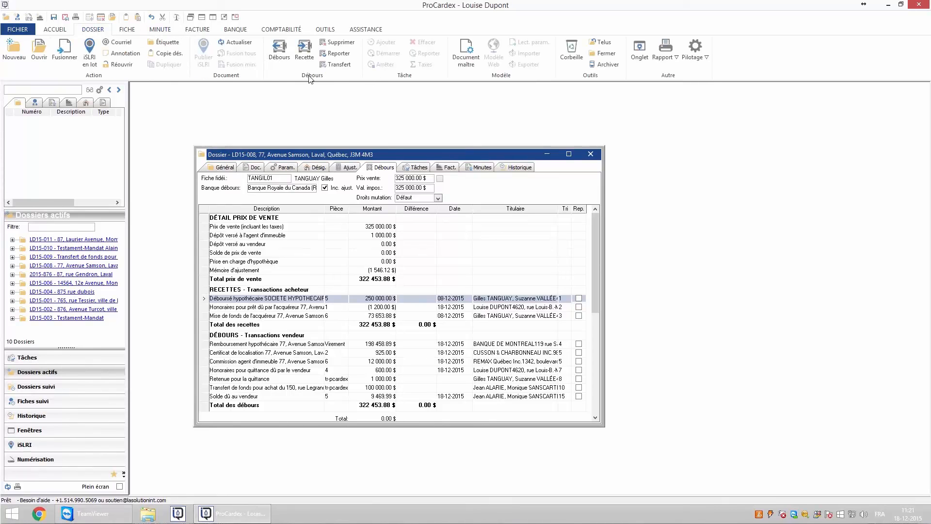
left_click(338, 54)
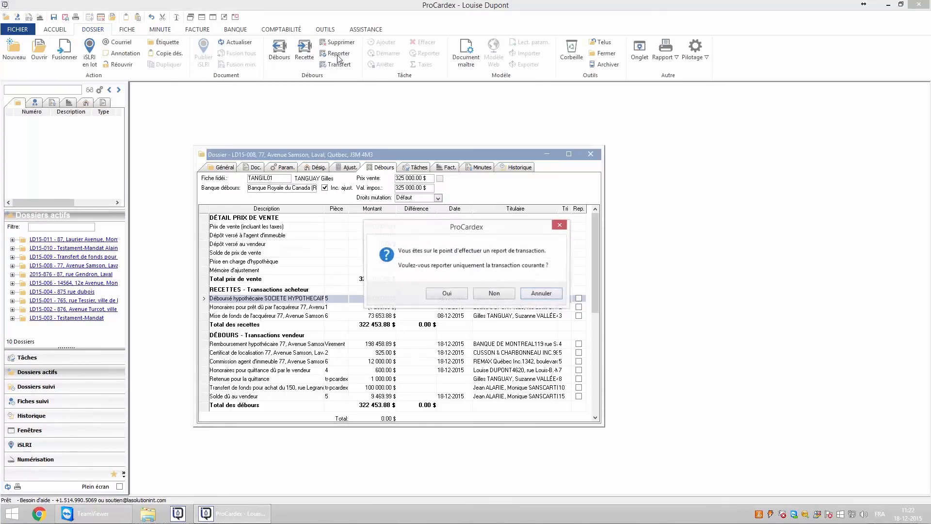
left_click(445, 294)
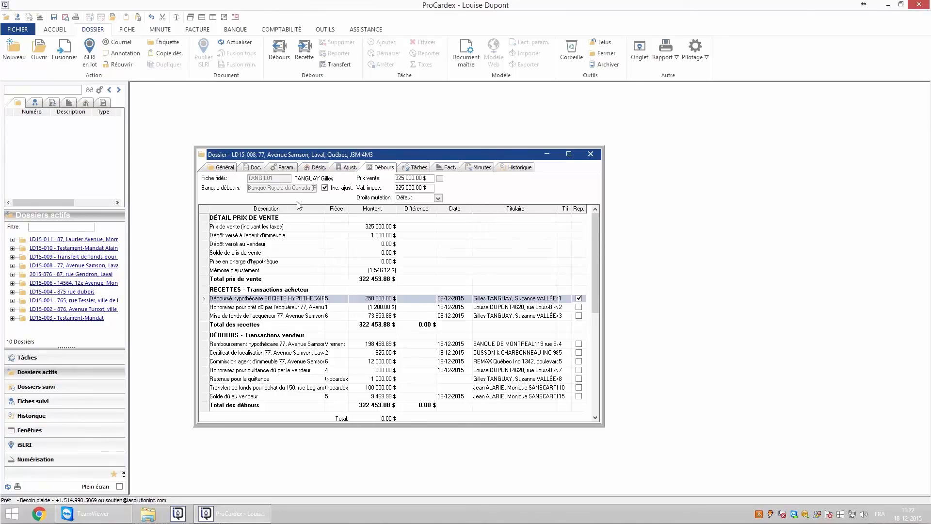
double_click(269, 179)
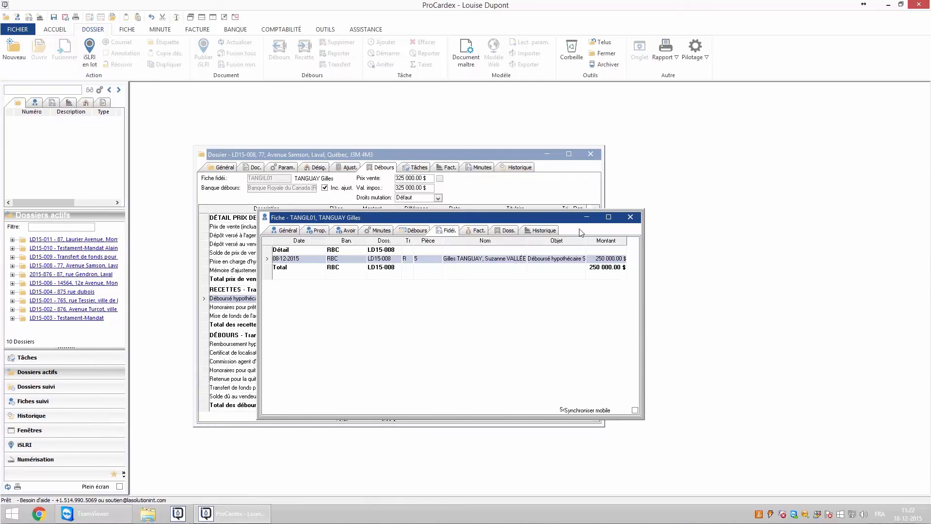
left_click(629, 218)
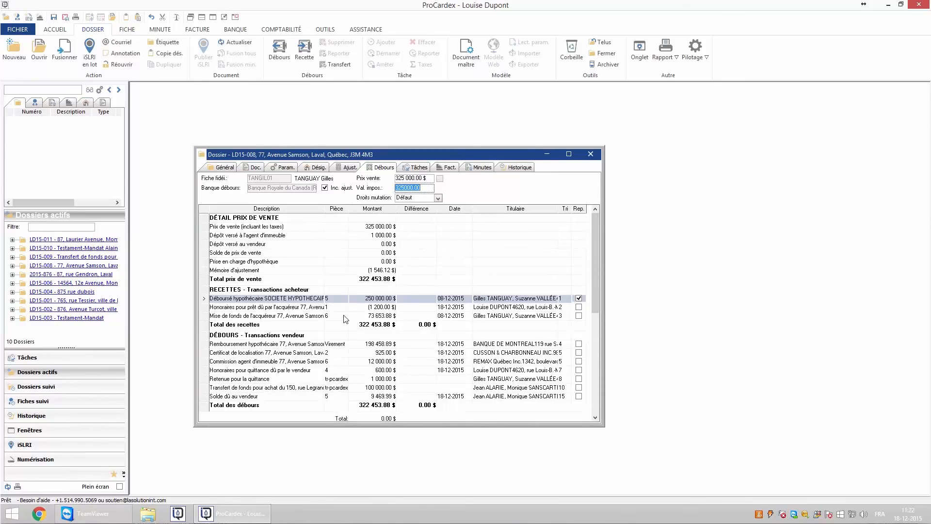
Post all the remaining transactions of dossier LD15-008, and open the trust client's transaction list.
left_click(285, 352)
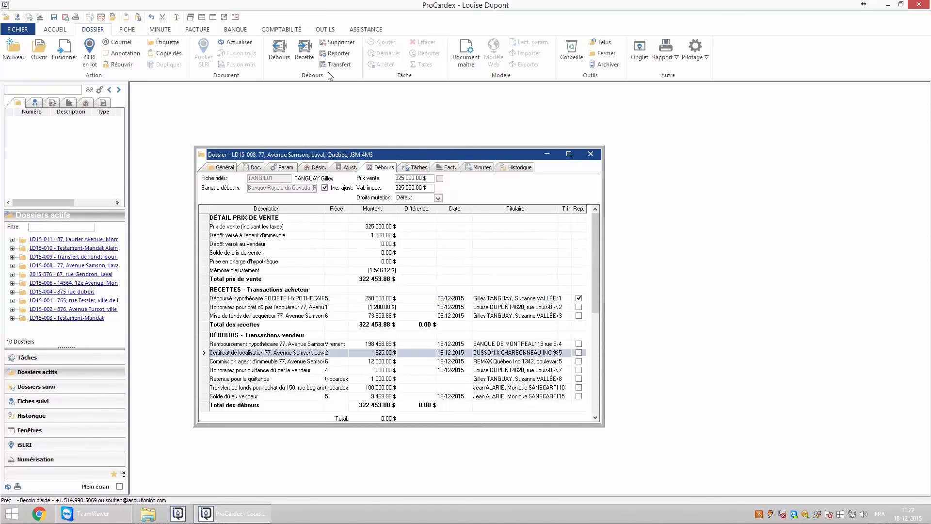
left_click(330, 54)
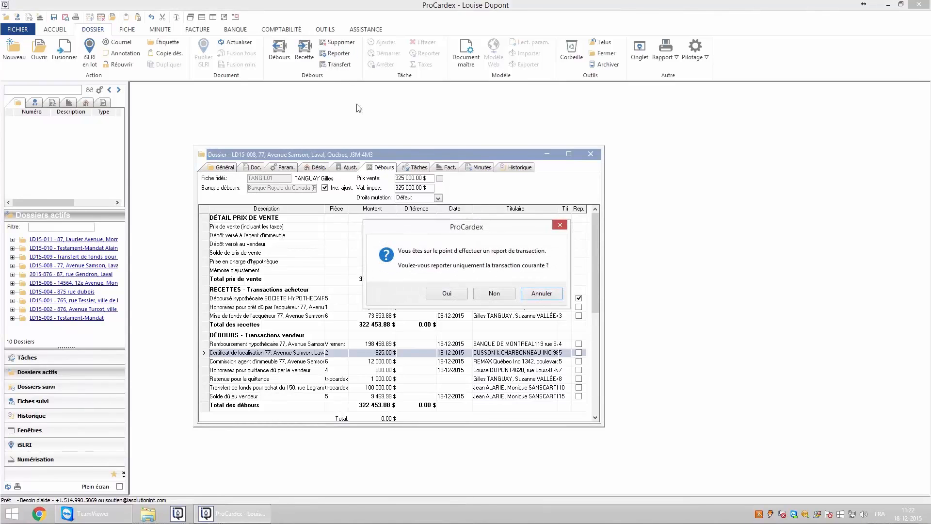
left_click(494, 294)
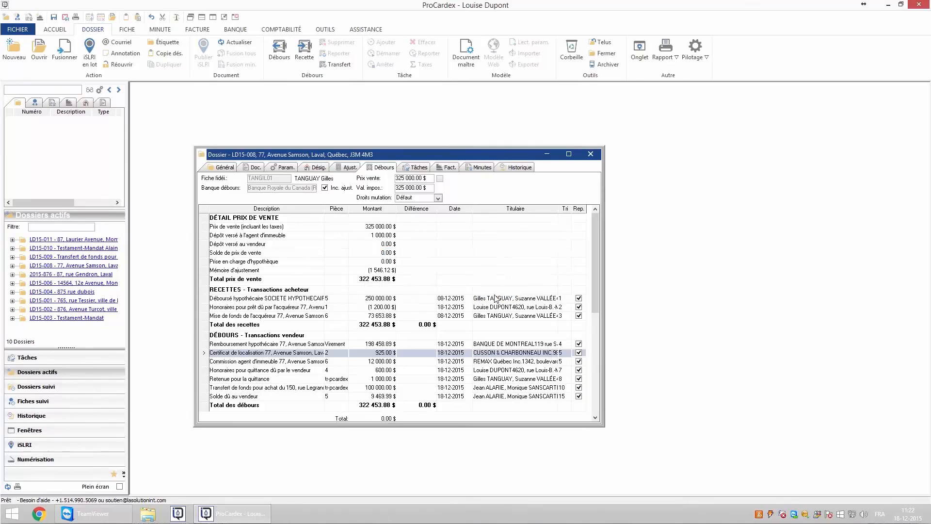
left_click(267, 179)
left_click(267, 178)
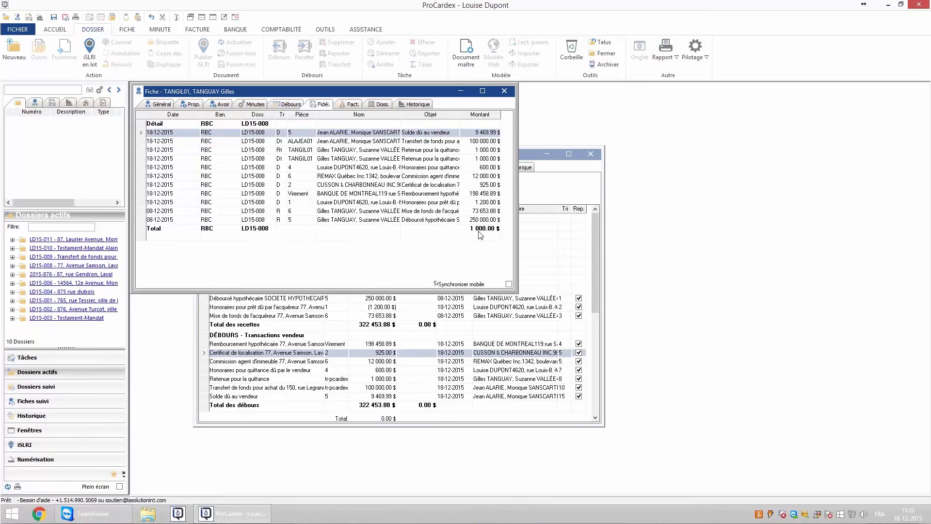
Open a blank disbursement cheque from the trust client's file to view its fields, and close it without printing.
left_click(130, 30)
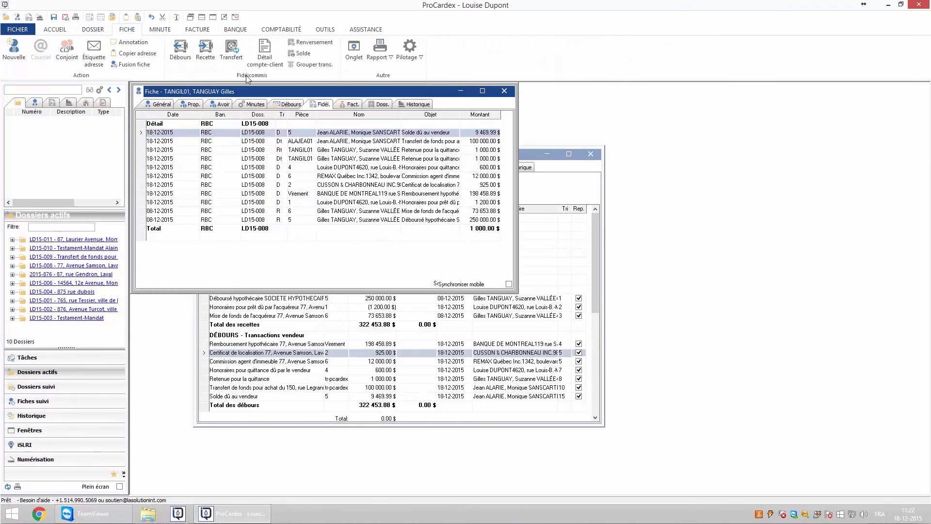
left_click(176, 51)
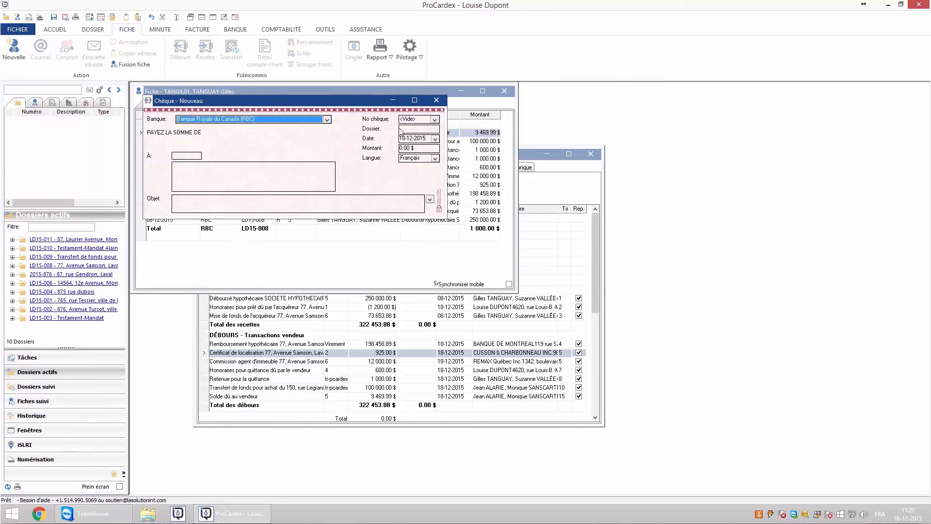
left_click(408, 130)
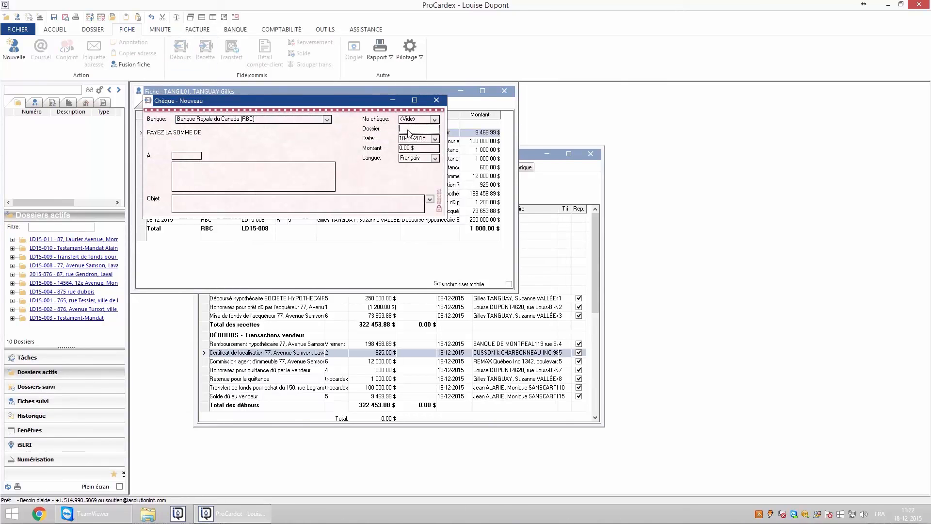
left_click(436, 100)
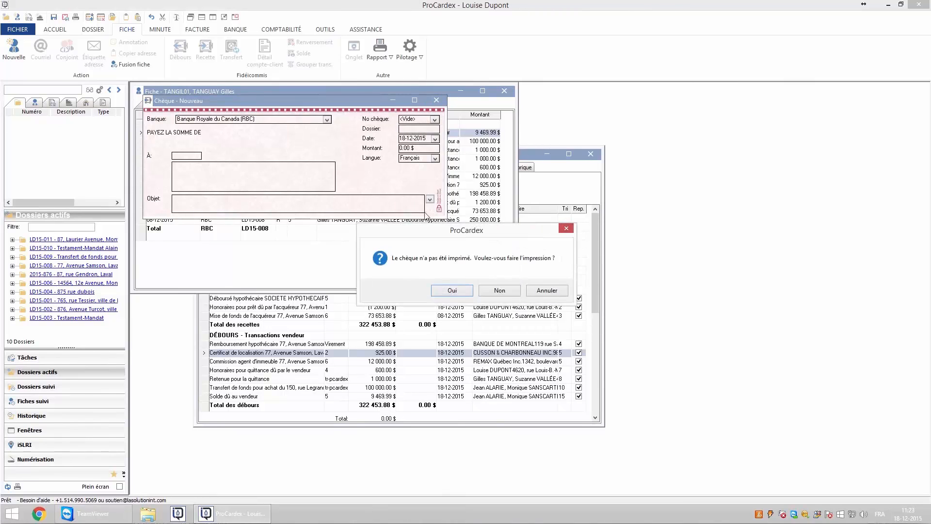
left_click(499, 291)
left_click(503, 299)
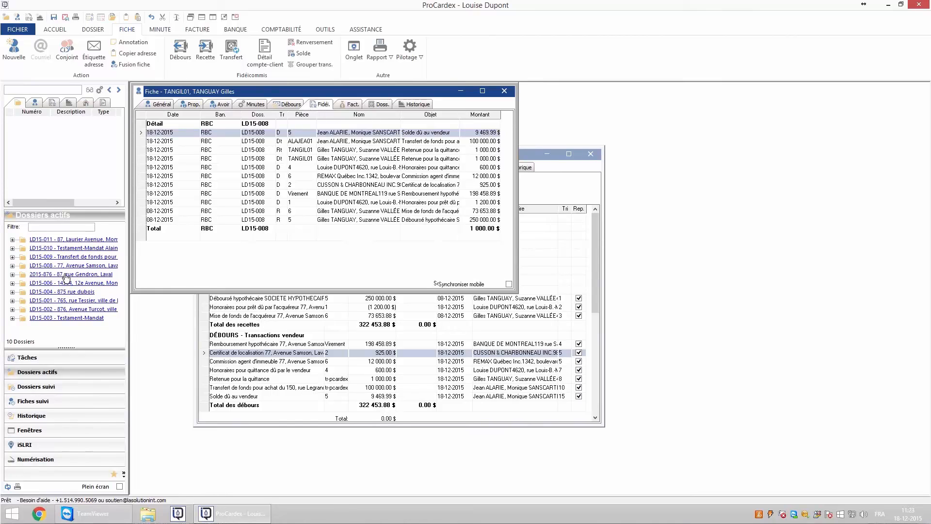
Open dossier LD15-009 and look at the transferred funds among its disbursement transactions, and return to the trust client's file.
left_click(65, 257)
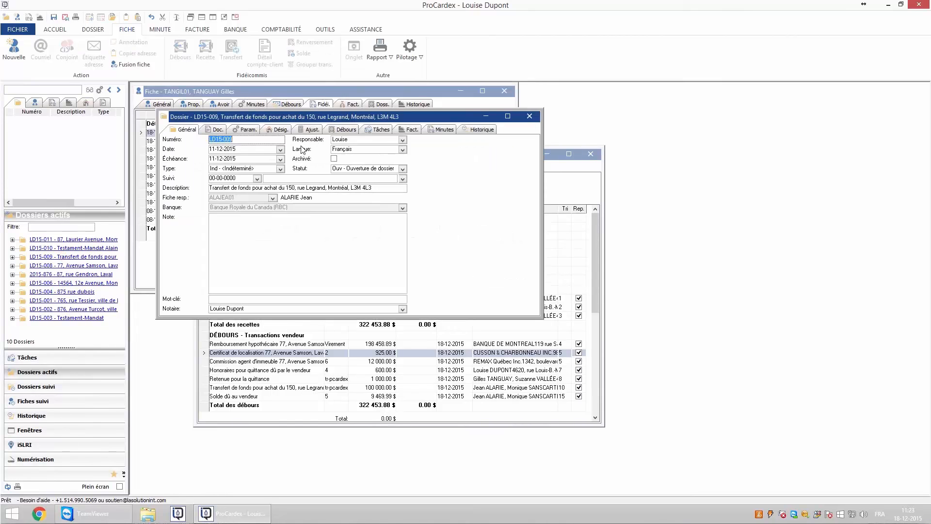
left_click(474, 287)
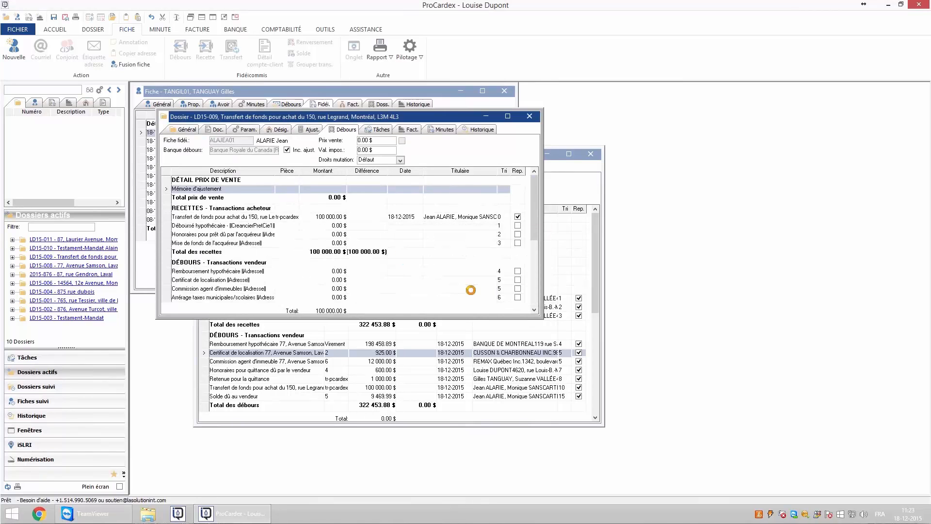
left_click(268, 263)
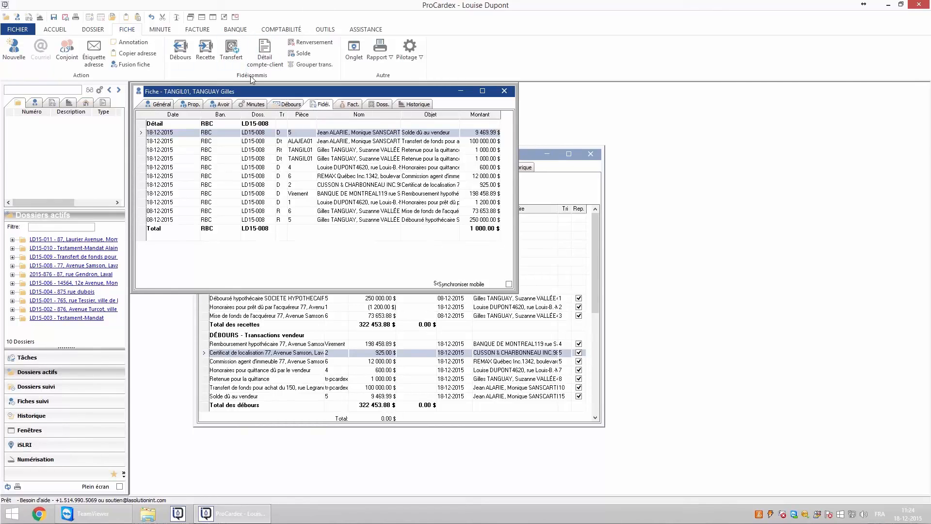
Produce the trust client's Détail compte-client report for all banks, enlarge it to show every column, and print it.
left_click(267, 58)
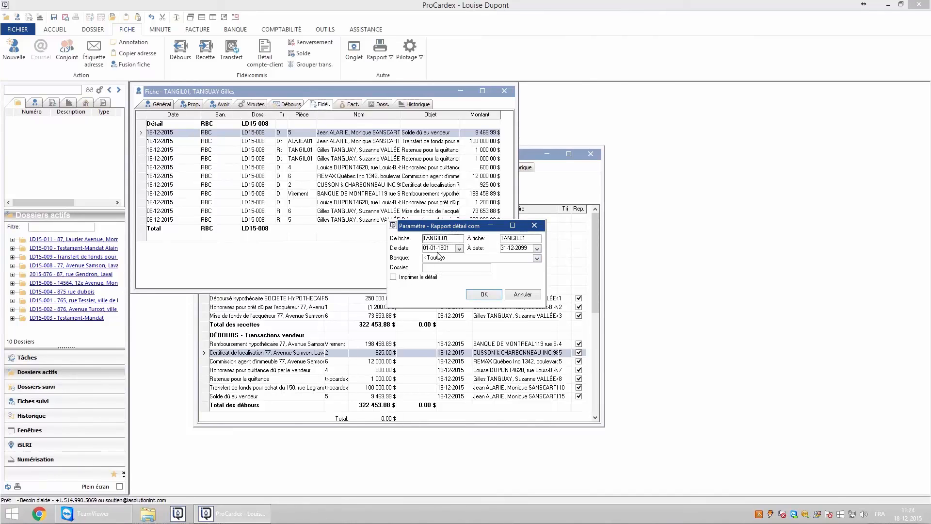
left_click(431, 270)
left_click(484, 295)
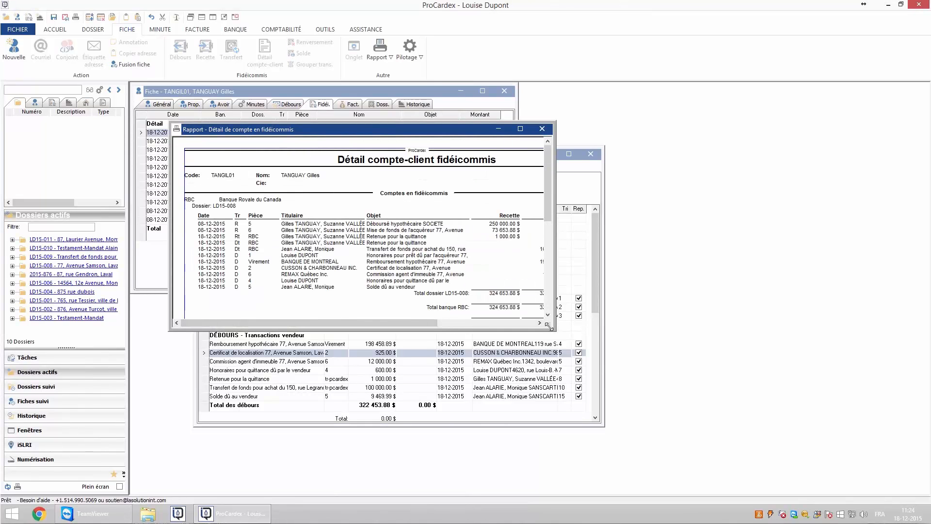
left_click_drag(550, 329, 676, 382)
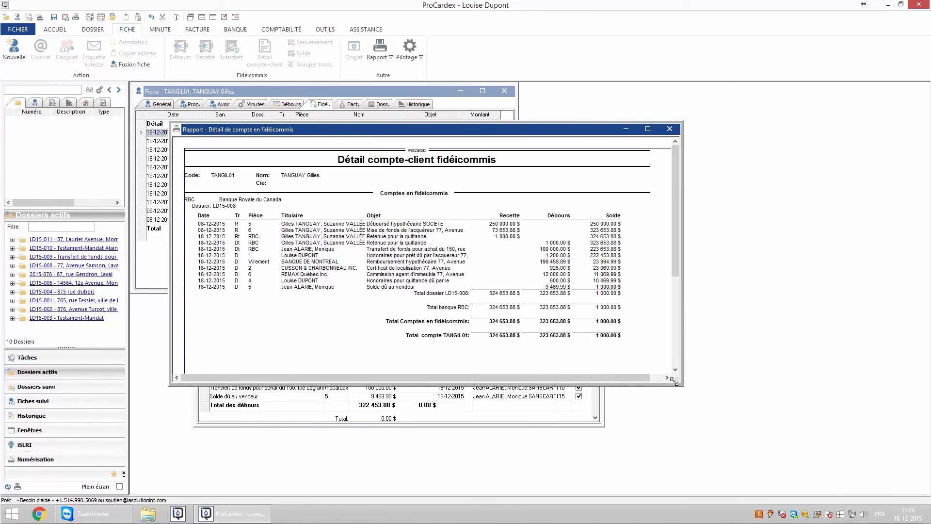
key("ctrl+p")
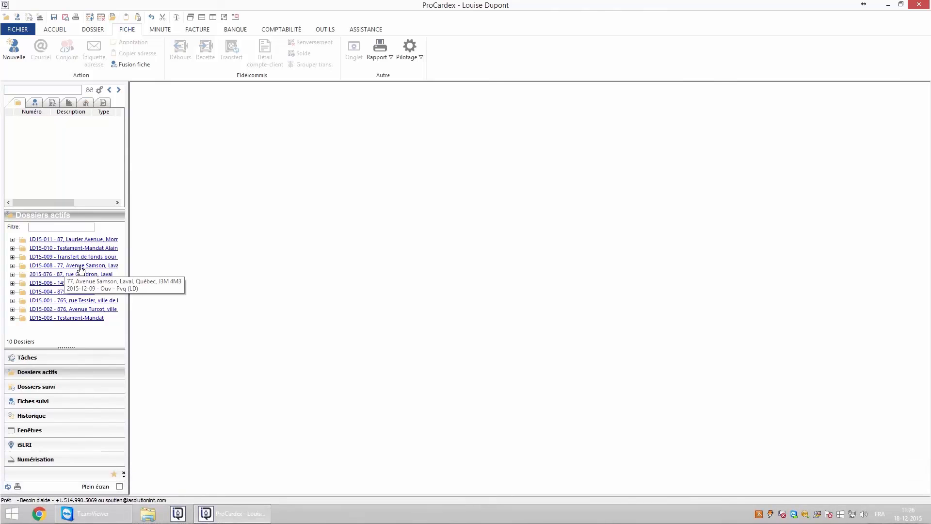
Set the status of dossier LD15-008 to "Fer - Fermé", close its window, and refresh the list of active dossiers.
left_click(81, 266)
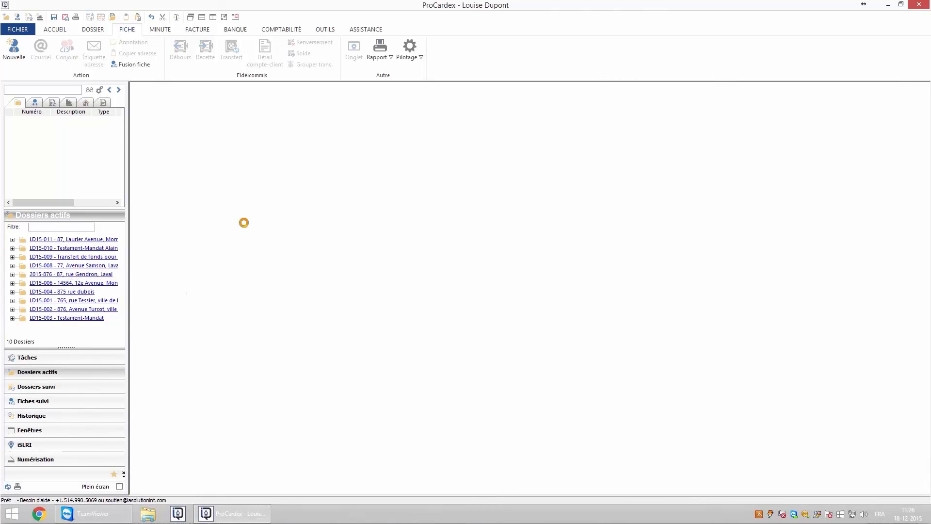
left_click(428, 194)
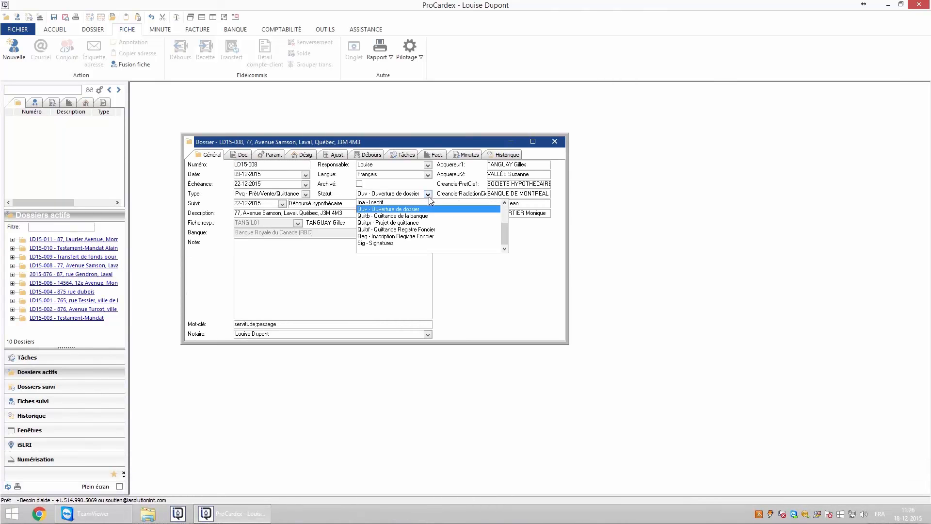
scroll(504, 241, "up", 3)
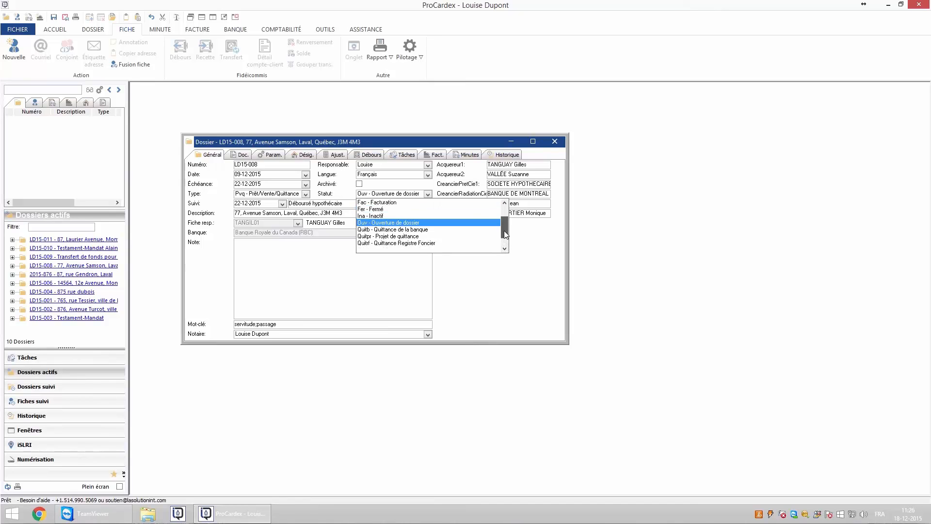
left_click(367, 220)
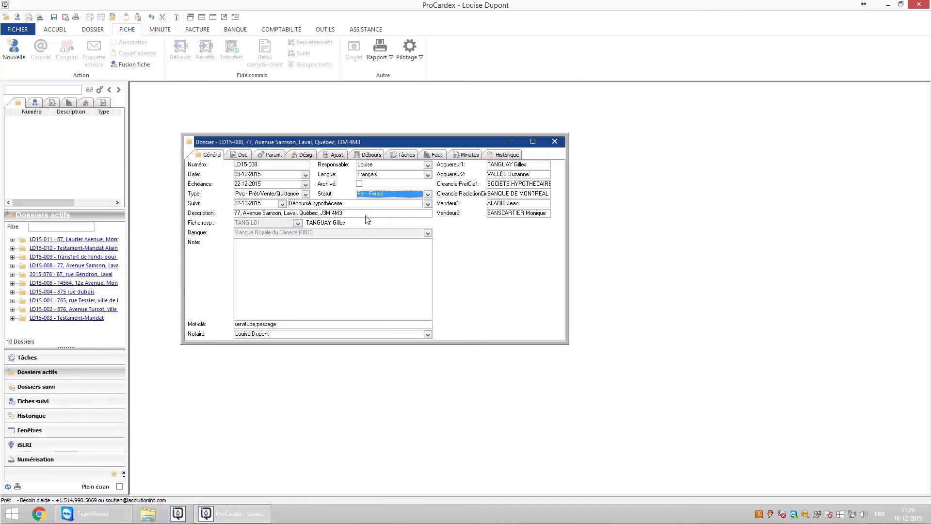
key("Escape")
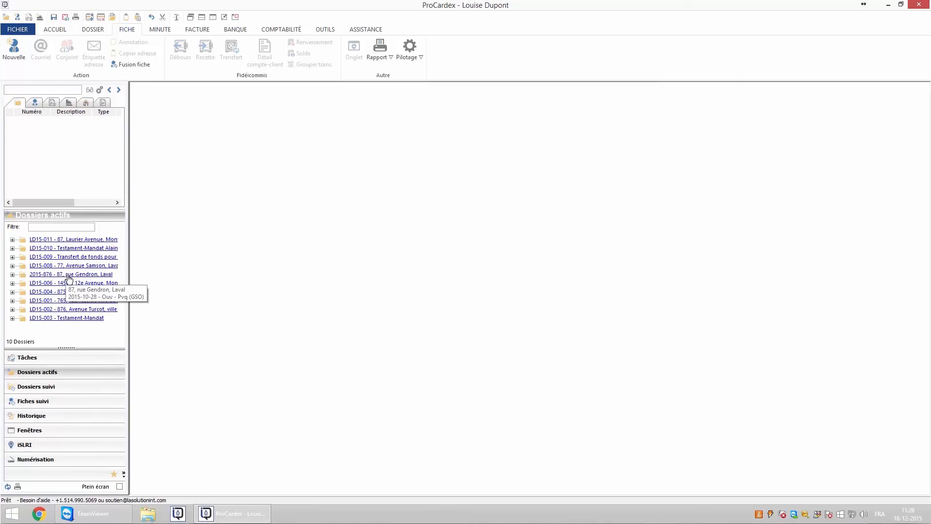
left_click(8, 487)
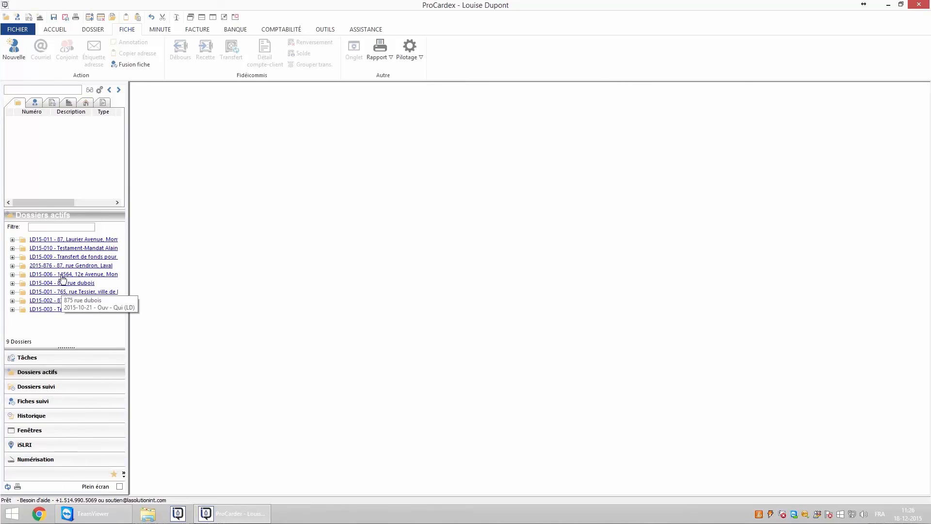
Search for dossier "ld15-008" and open the closed dossier in read-only mode.
type("ld15-008")
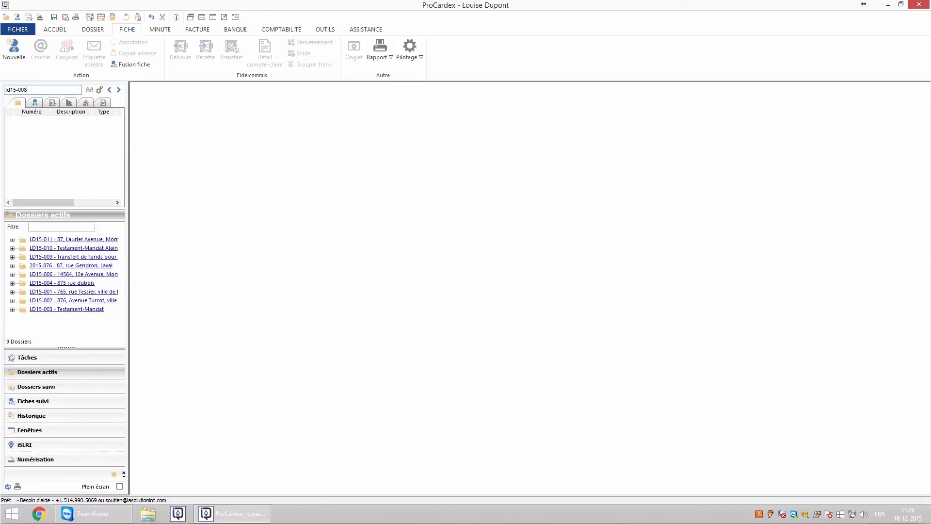
key("Return")
left_click(25, 121)
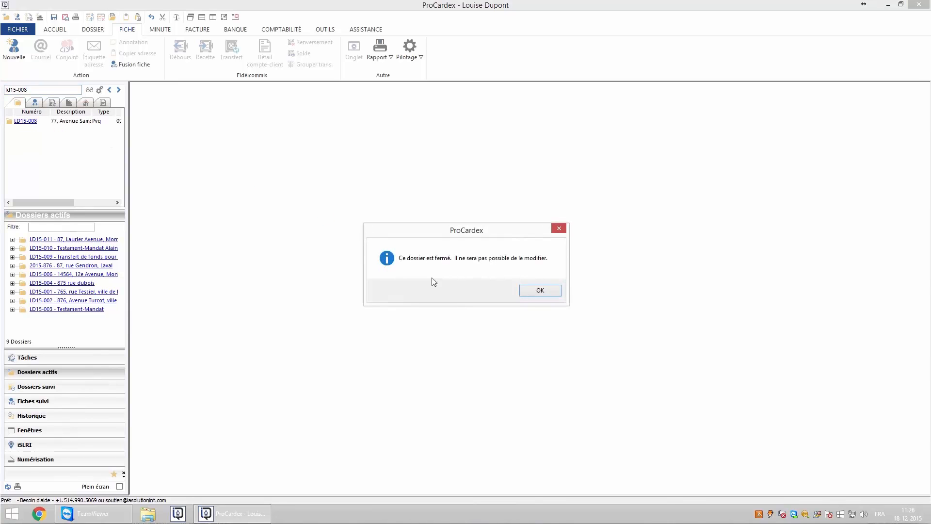
left_click(528, 295)
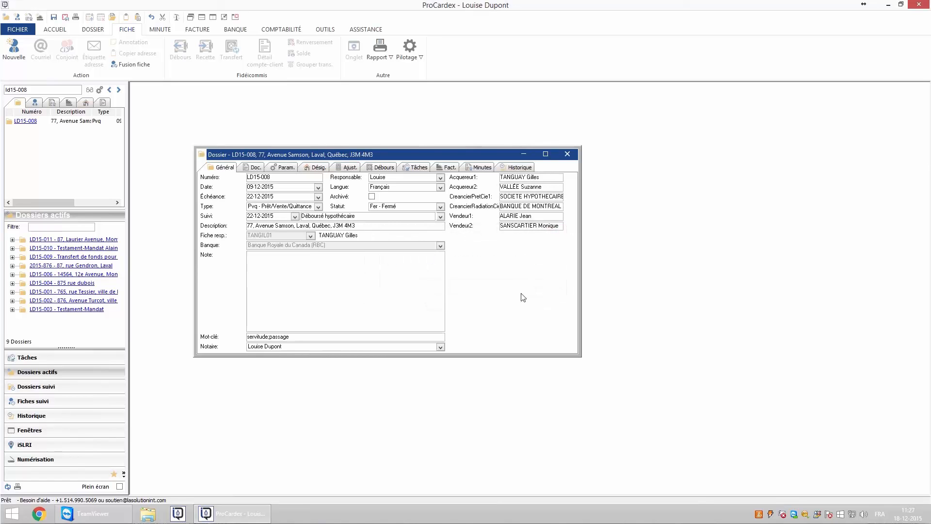
Look through the parameters, designation and documents of the closed dossier LD15-008.
left_click(276, 168)
left_click(318, 167)
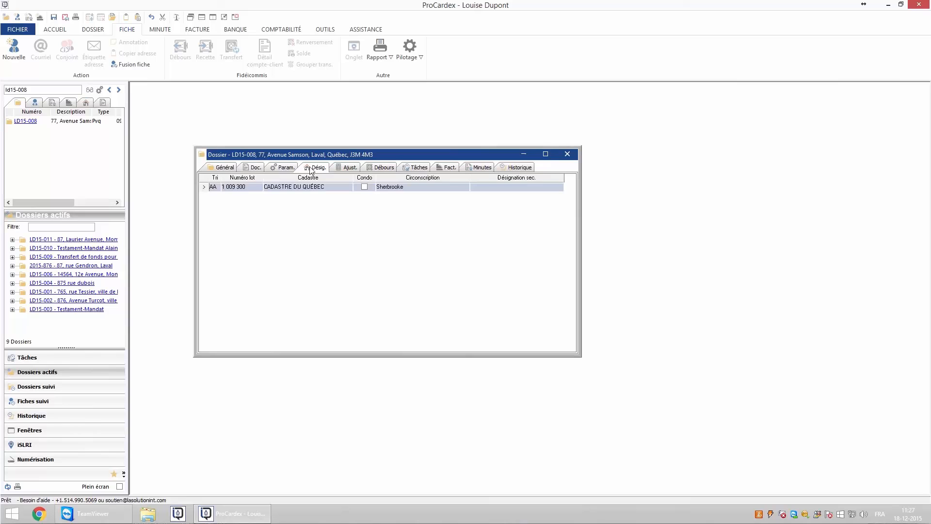
left_click(254, 167)
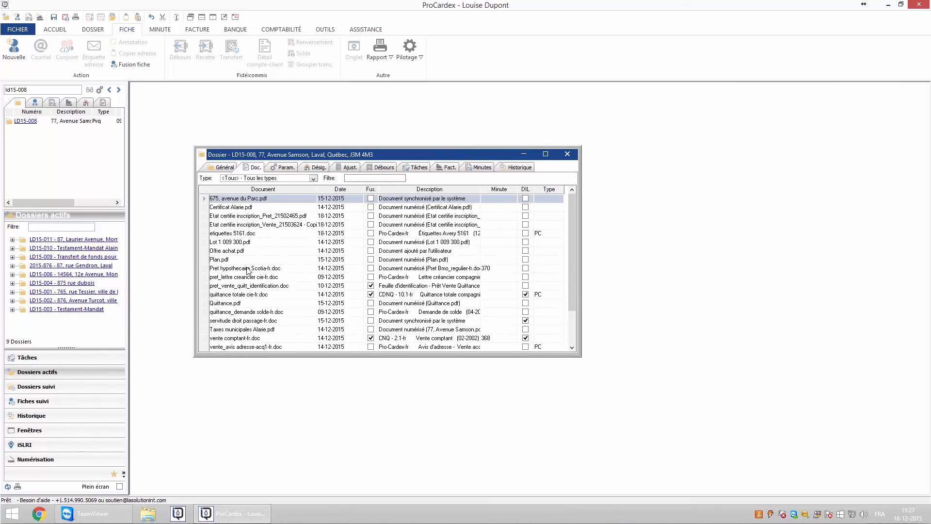
left_click(251, 279)
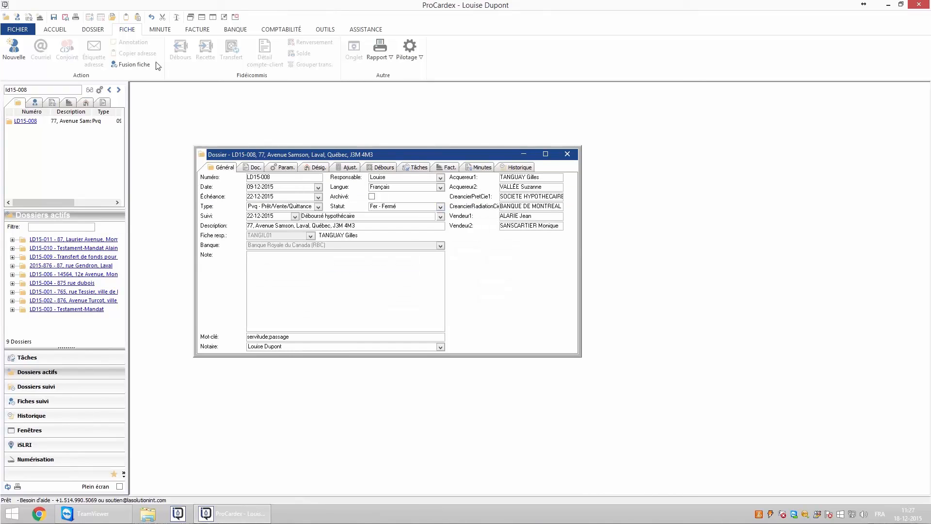
Reopen the closed dossier LD15-008 and confirm the reopening.
left_click(93, 29)
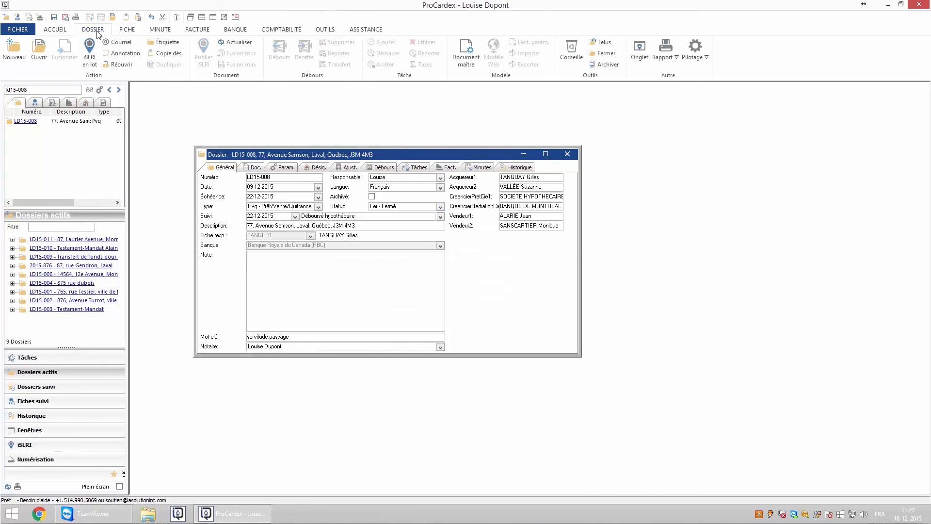
left_click(122, 65)
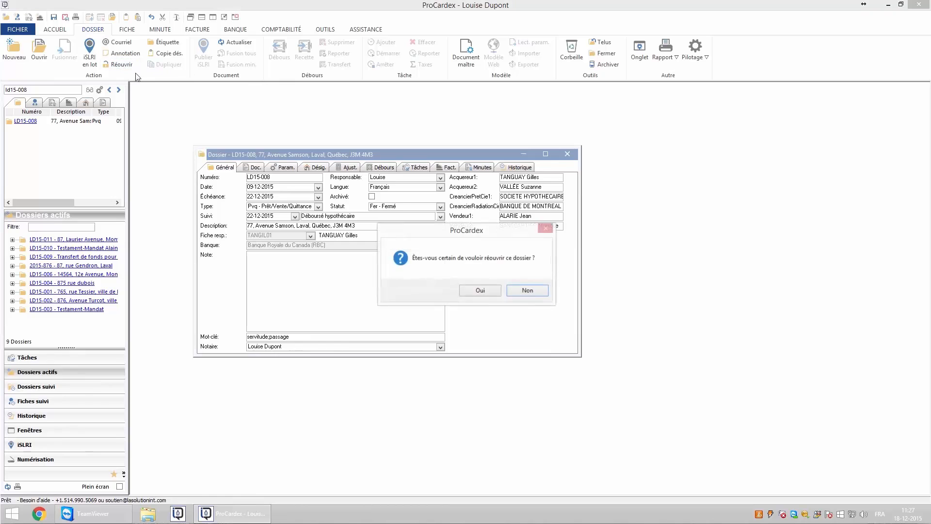
left_click(474, 290)
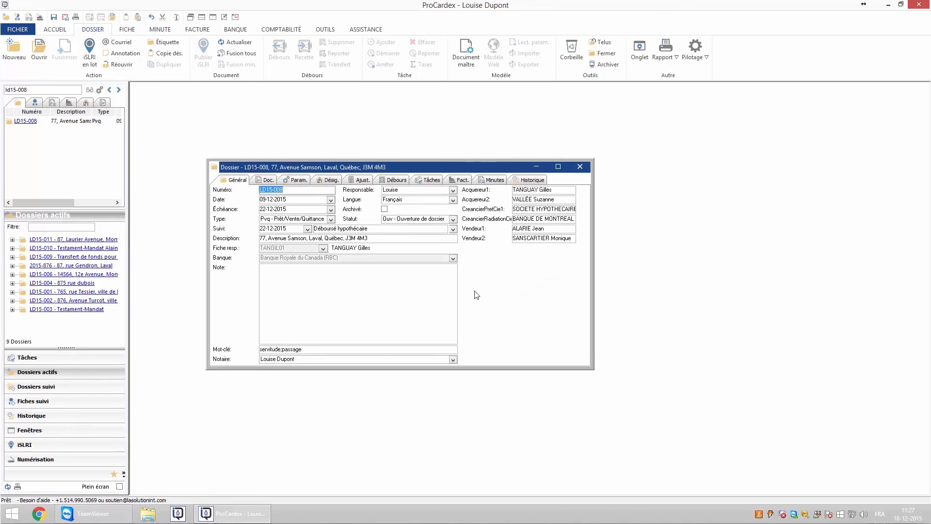